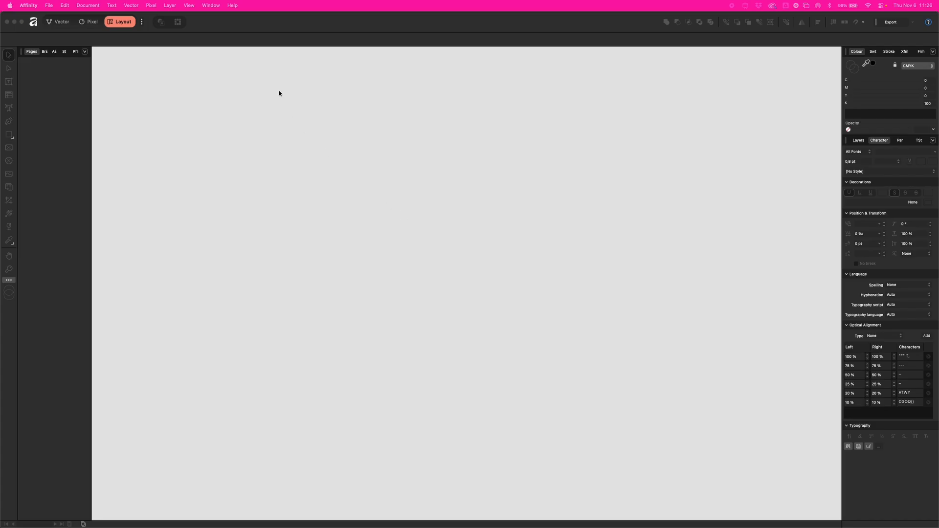
- Show the Books panel and create a new book
click(211, 5)
mouse_move(258, 161)
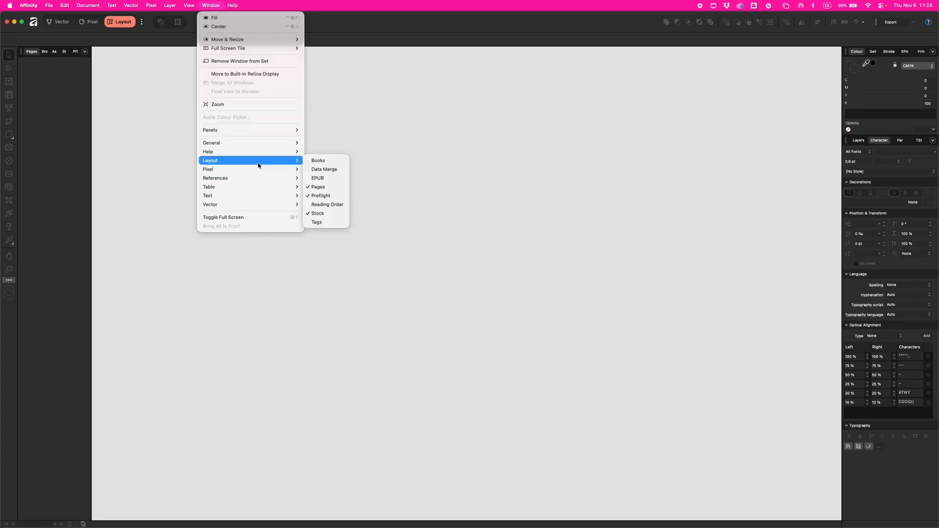
click(317, 161)
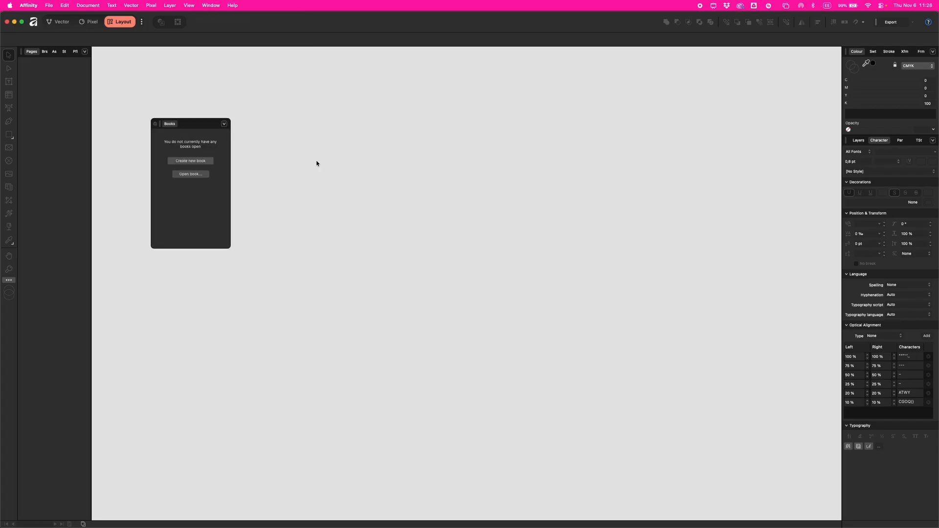
click(191, 161)
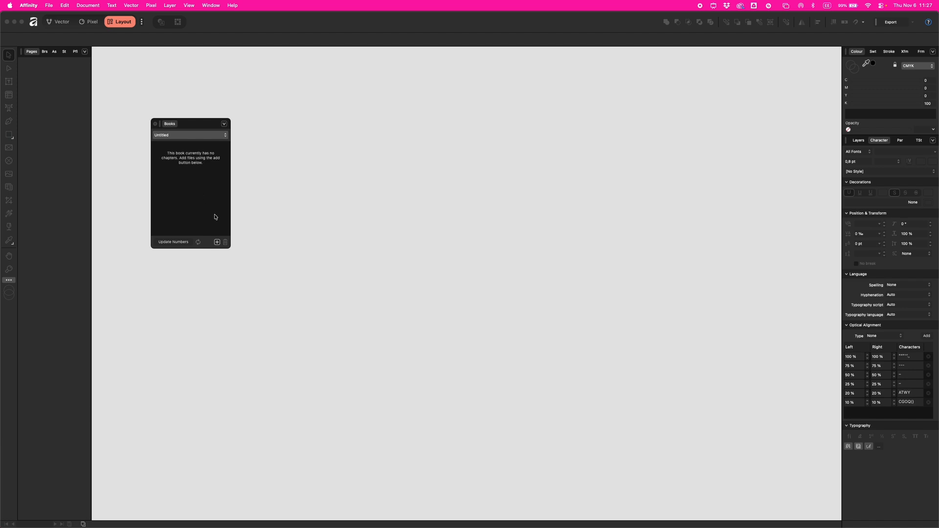
- Add 1_Affinity_Layout_Tutorial, 2_Affinity_Layout_Tutorial and 3_Affinity_Layout_Tutorial from the Desktop to the book as chapters
click(217, 243)
click(409, 169)
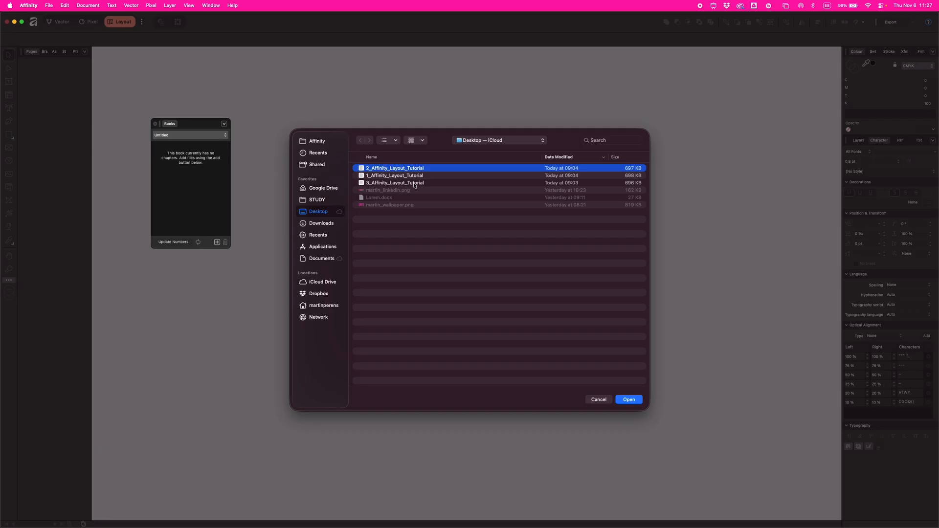
shift+click(414, 183)
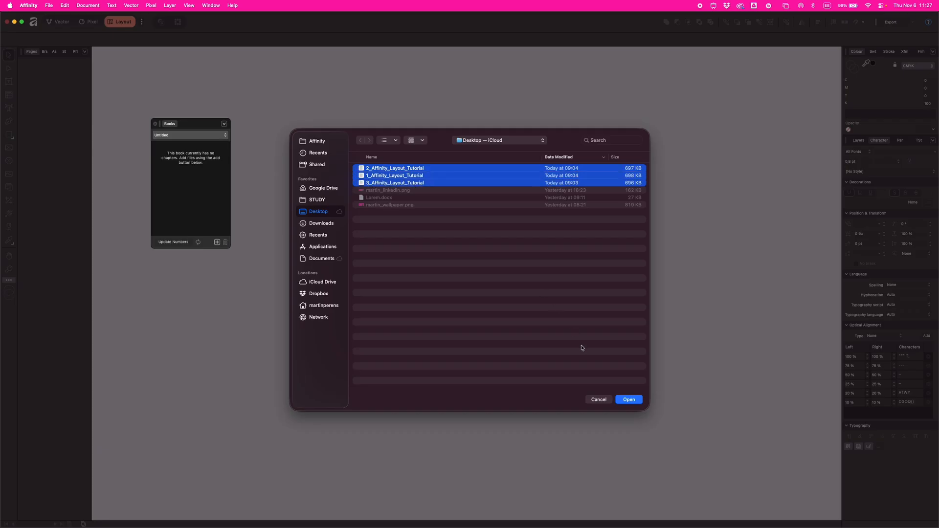
click(629, 400)
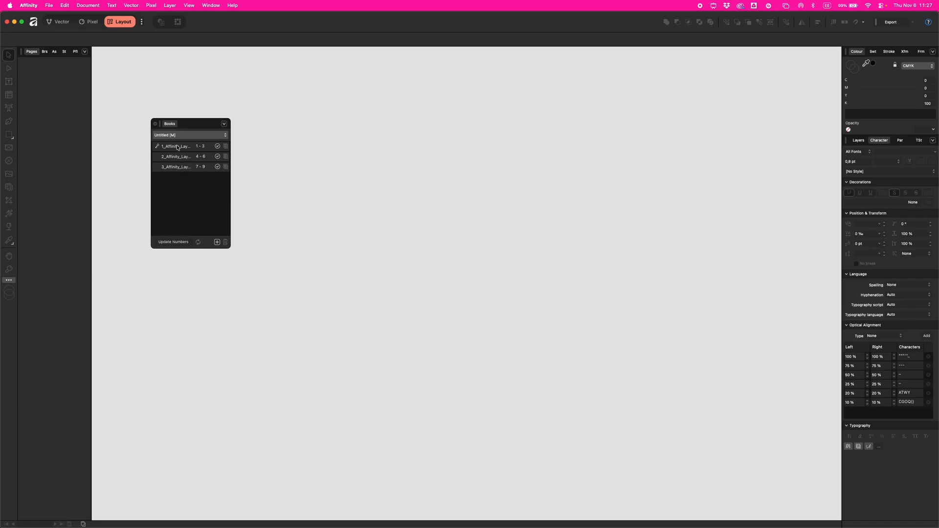
- Open all three chapters of the book and go to the first page of each document
double_click(177, 147)
double_click(180, 158)
double_click(182, 168)
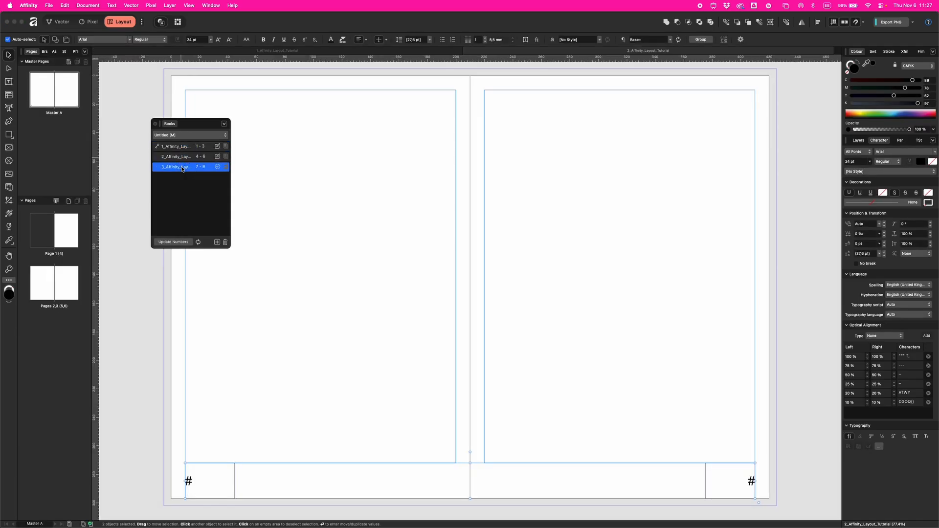
double_click(67, 234)
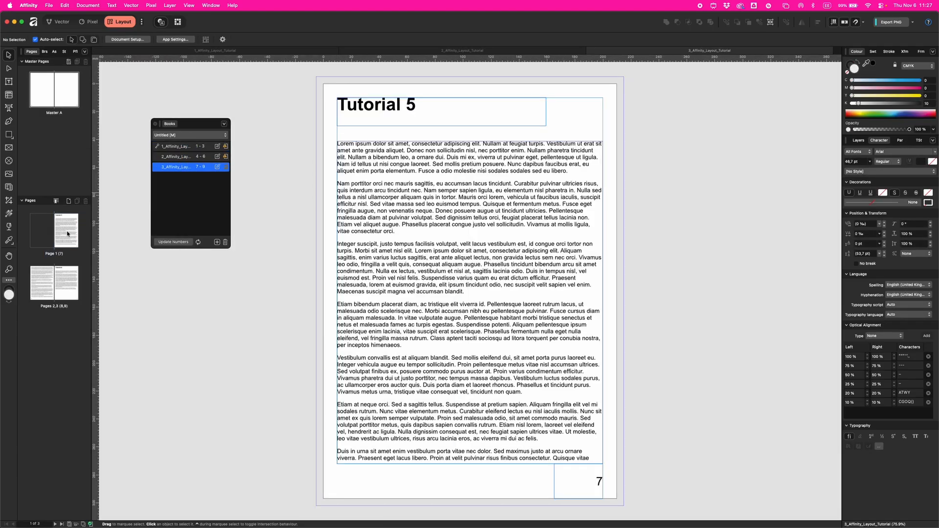
click(519, 50)
double_click(69, 236)
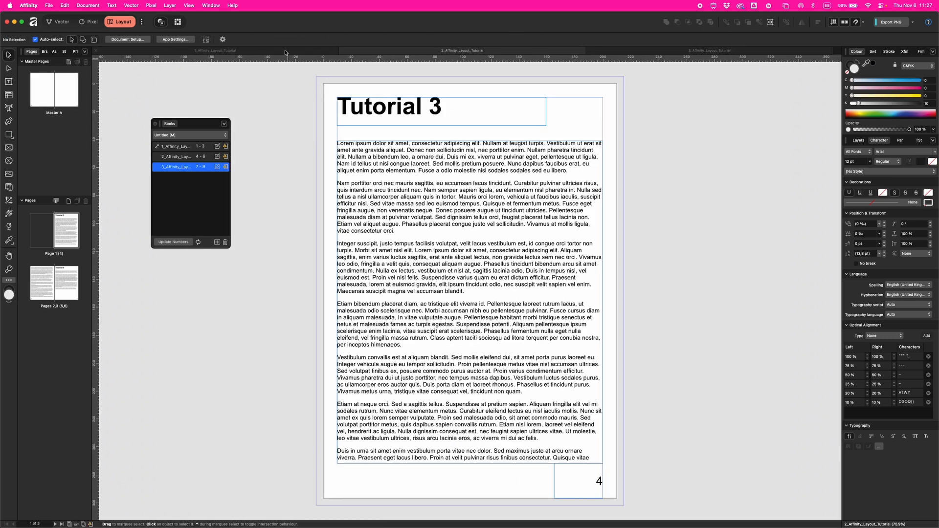
click(285, 49)
double_click(66, 226)
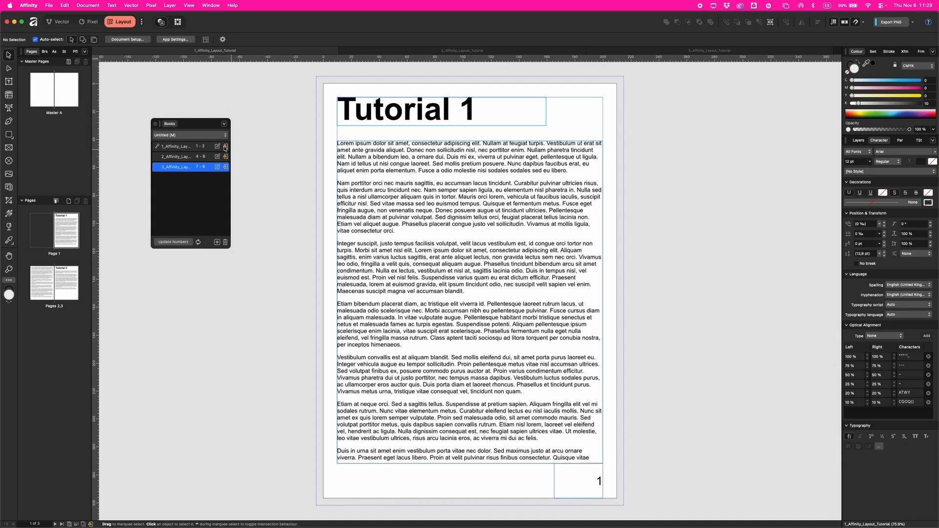
- Save the book on the Desktop as Affinity Tutorial
mouse_move(225, 148)
click(224, 126)
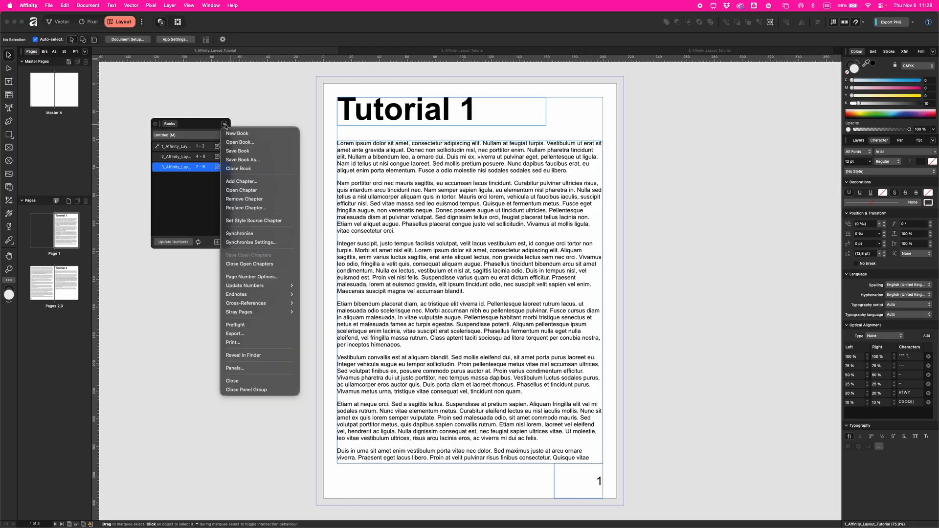
click(253, 153)
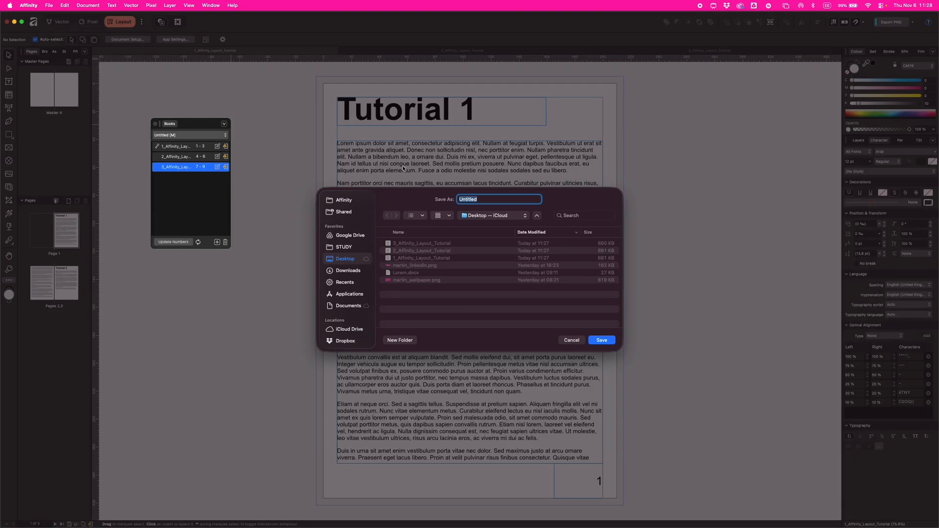
text(Affinity Tutorial)
key(Return)
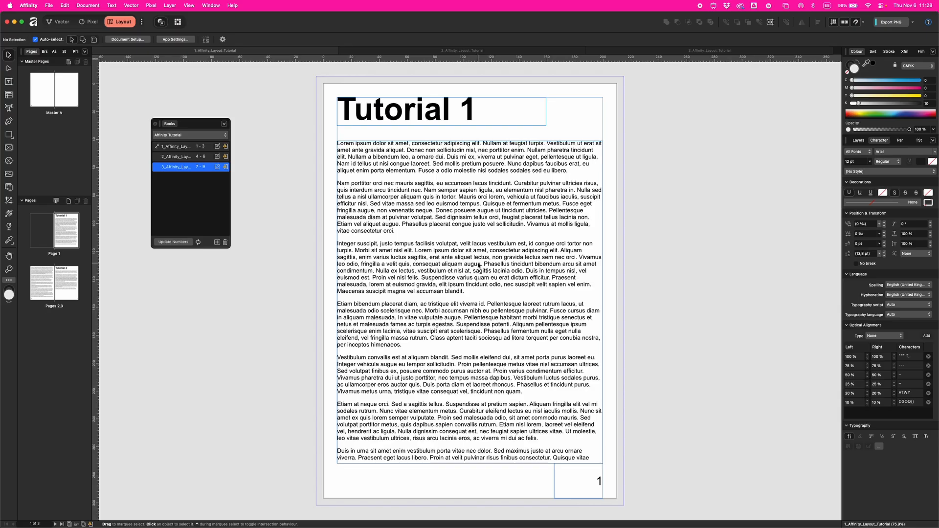
- Examine the page numbers at the foot of the pages in the first two chapters
scroll(565, 337, down, 10)
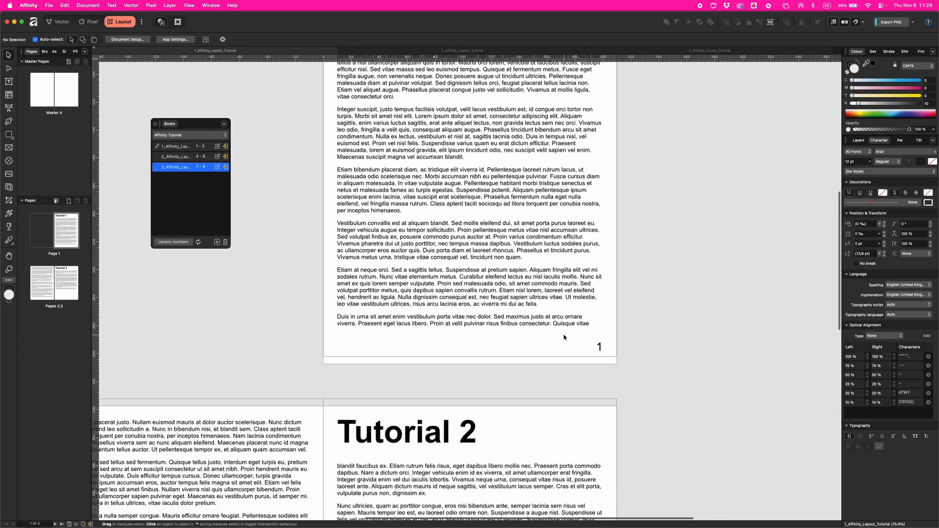
scroll(589, 319, down, 10)
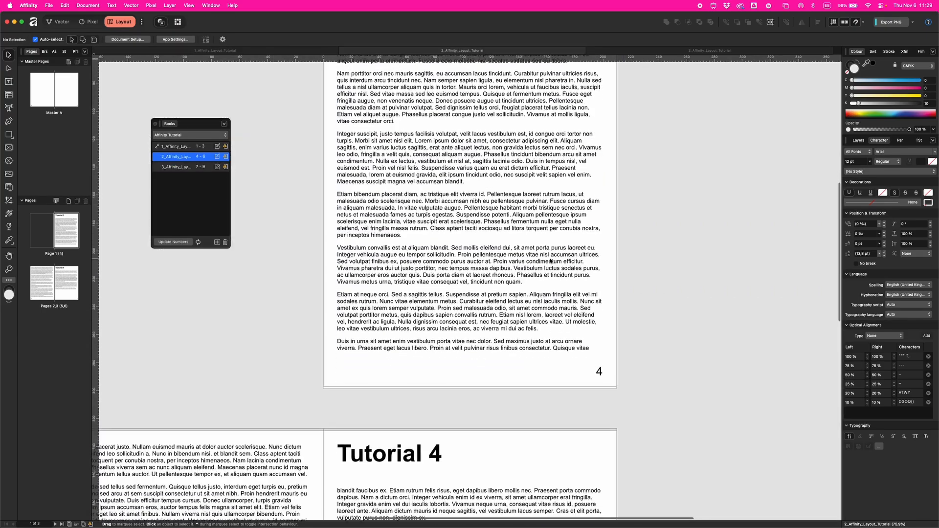
scroll(550, 261, down, 15)
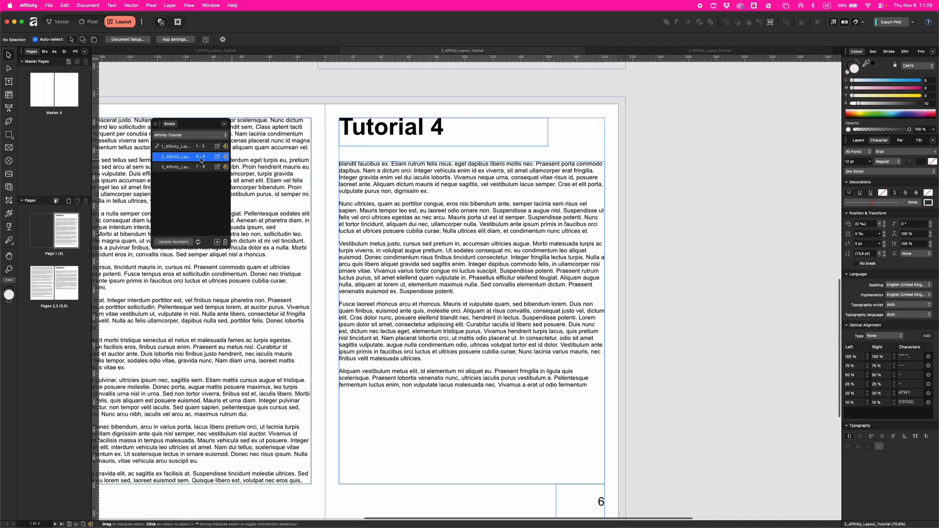
scroll(559, 254, down, 8)
scroll(556, 251, up, 4)
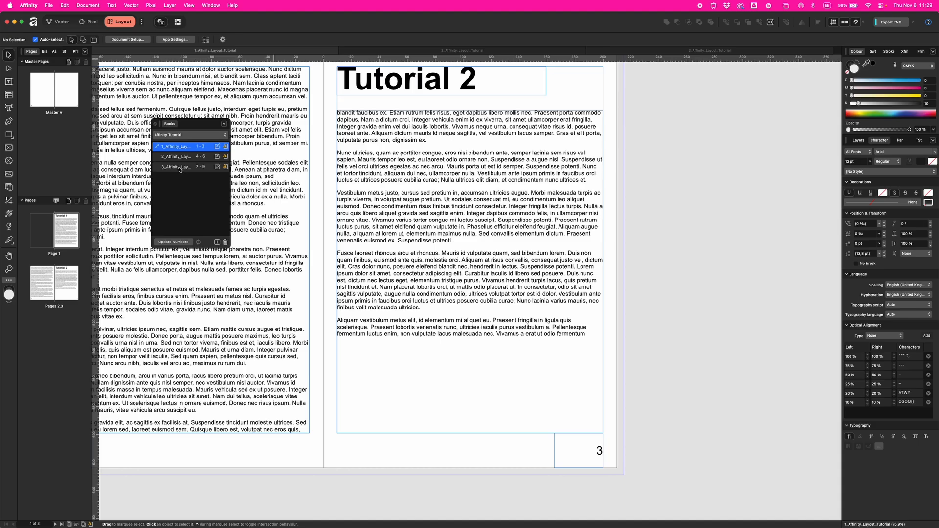
- Move the 3_Affinity_Layout_Tutorial chapter ahead of 2_Affinity_Layout_Tutorial in the book and check its page numbers
drag(179, 169, 173, 158)
double_click(176, 157)
scroll(629, 414, down, 10)
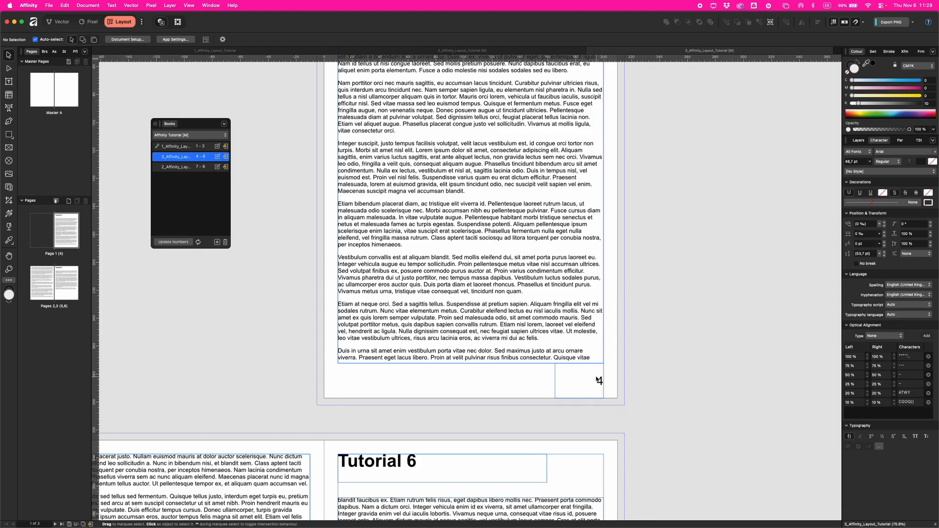
scroll(598, 380, down, 3)
scroll(596, 380, down, 13)
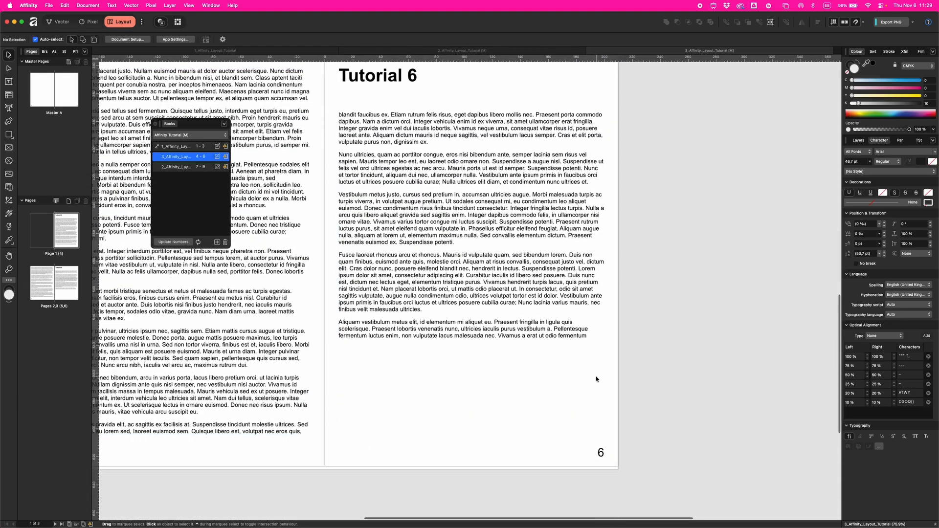
- Check the page numbers of 2_Affinity_Layout_Tutorial and move that chapter back to second place in the book
double_click(176, 167)
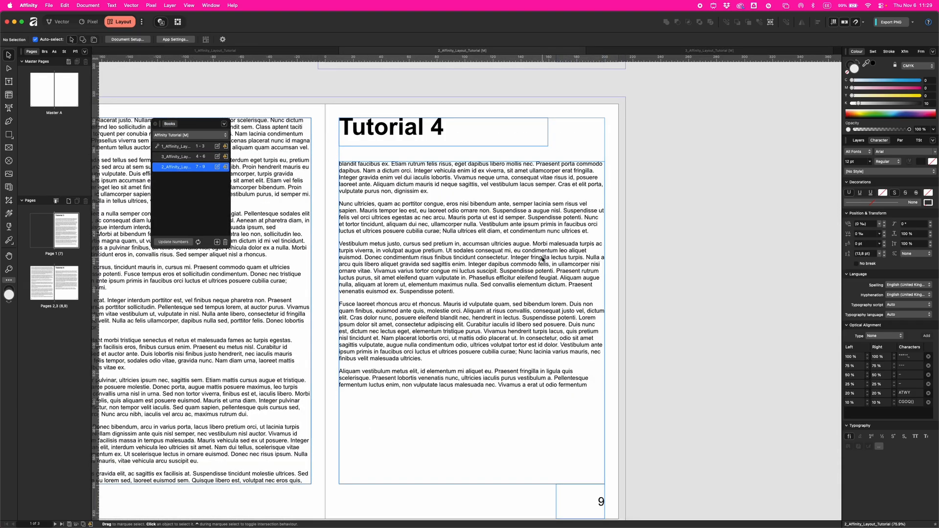
scroll(542, 259, down, 4)
scroll(542, 259, up, 8)
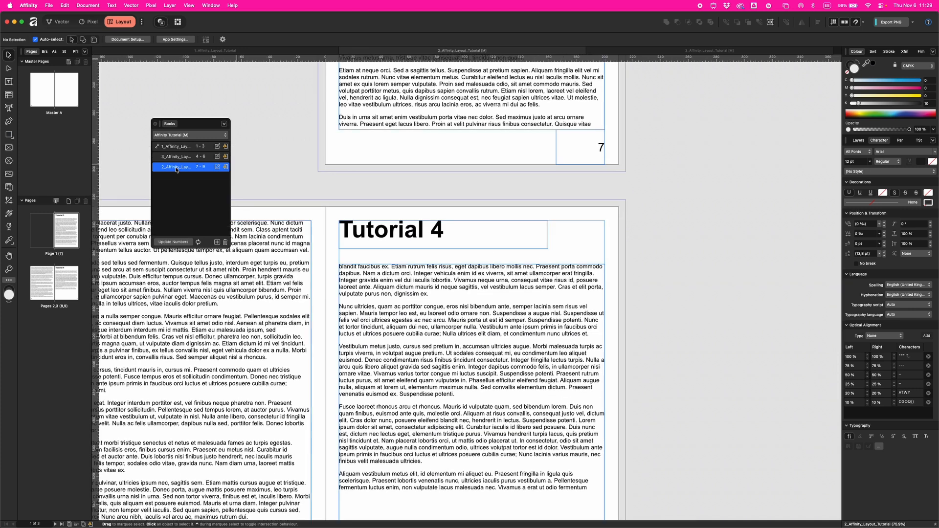
drag(177, 170, 173, 155)
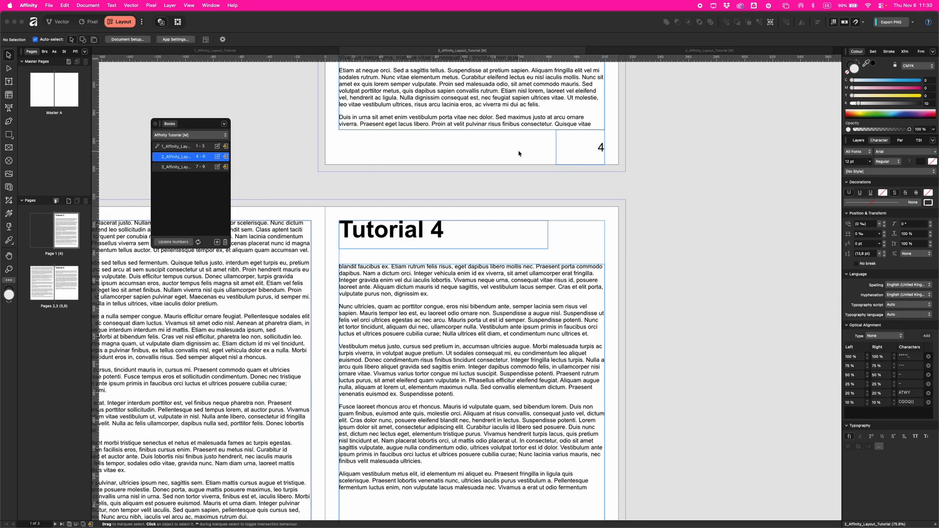
- Compare the text formatting of the Tutorial 2, Tutorial 4 and Tutorial 6 headings across the three chapters
double_click(176, 148)
scroll(453, 108, up, 3)
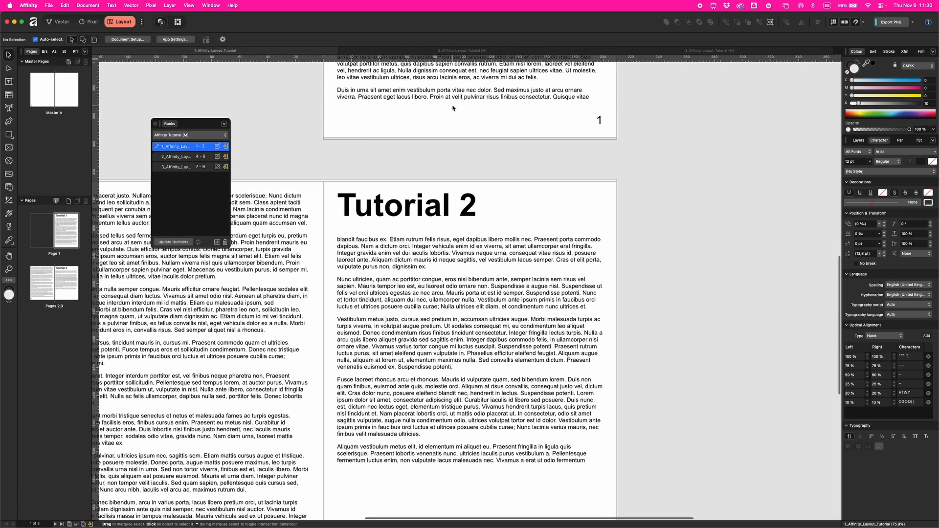
double_click(424, 215)
drag(450, 215, 401, 215)
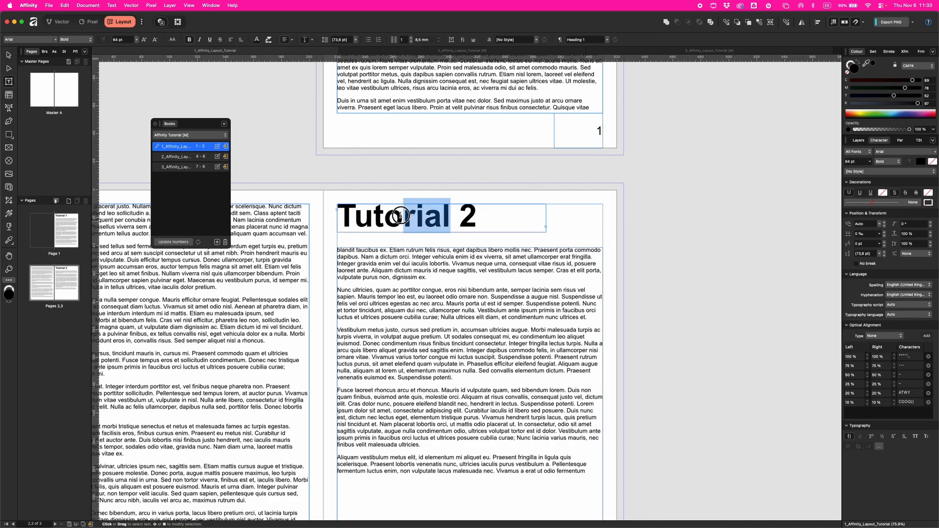
double_click(176, 157)
drag(423, 230, 392, 229)
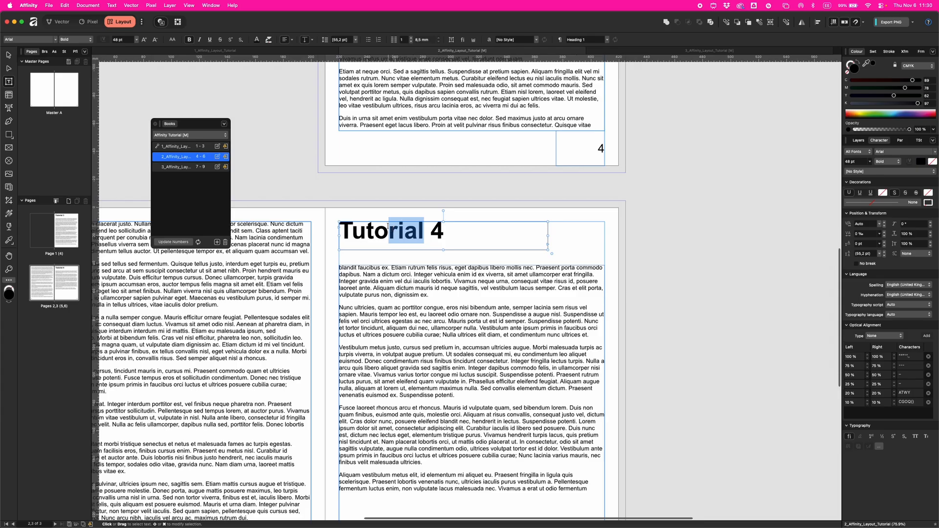
double_click(176, 167)
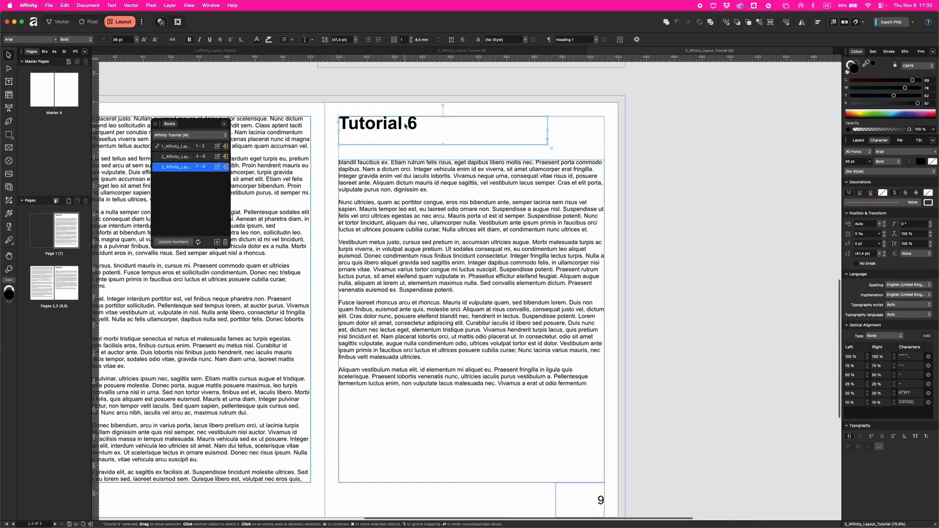
drag(407, 124, 370, 120)
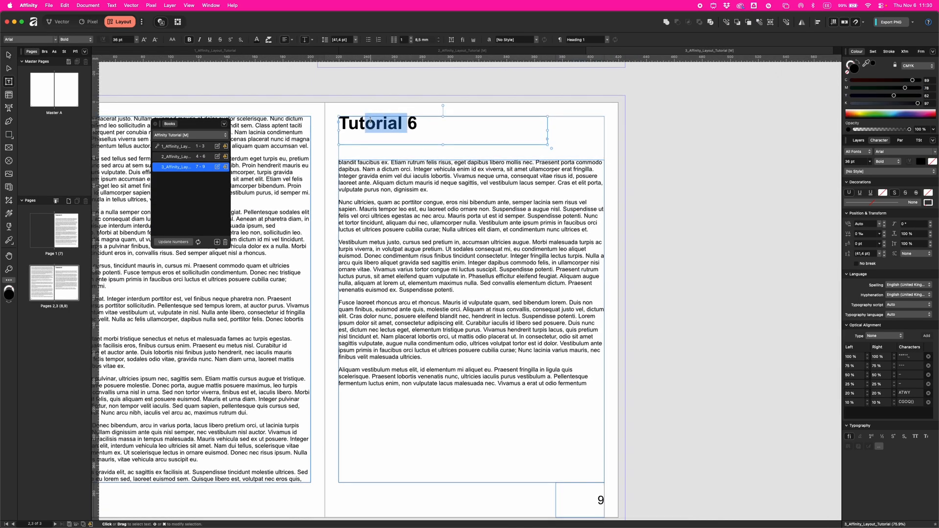
- Make 2_Affinity_Layout_Tutorial the style source chapter and synchronise all three chapters with it
double_click(181, 157)
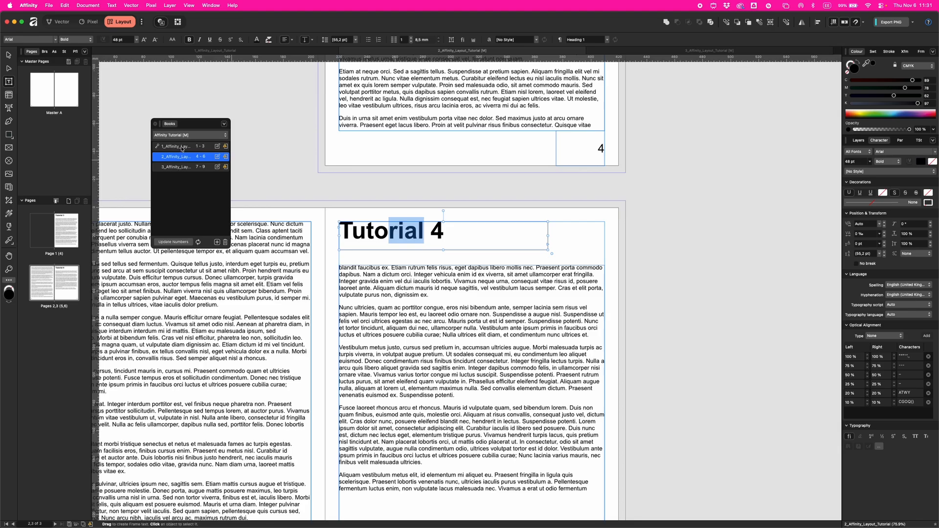
click(159, 158)
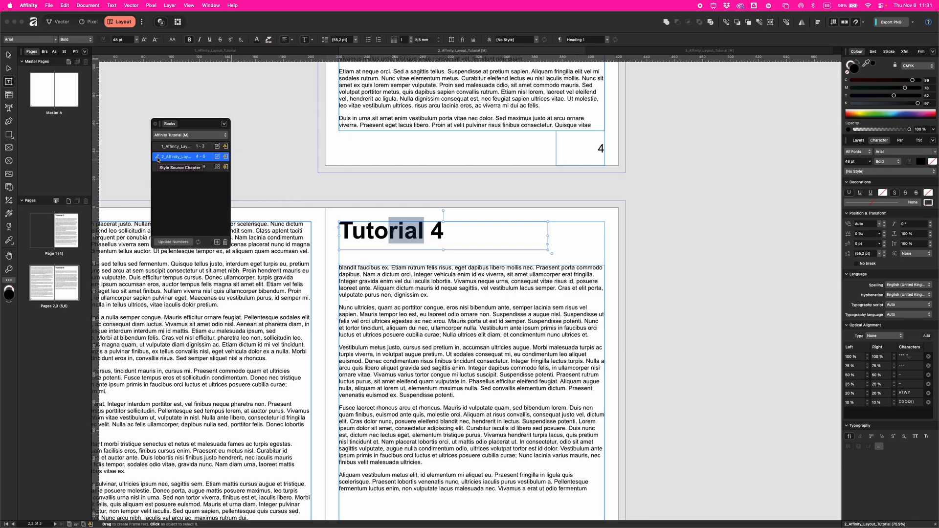
click(225, 124)
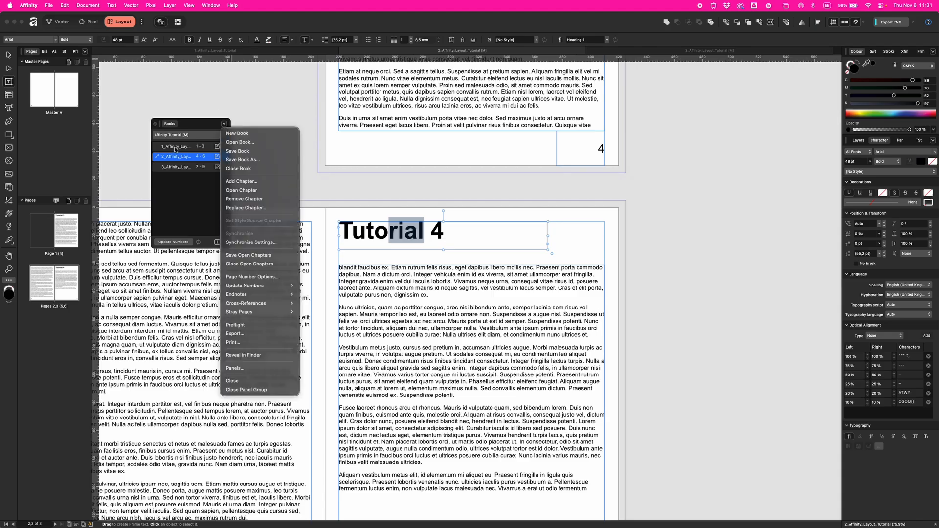
click(178, 146)
shift+click(185, 167)
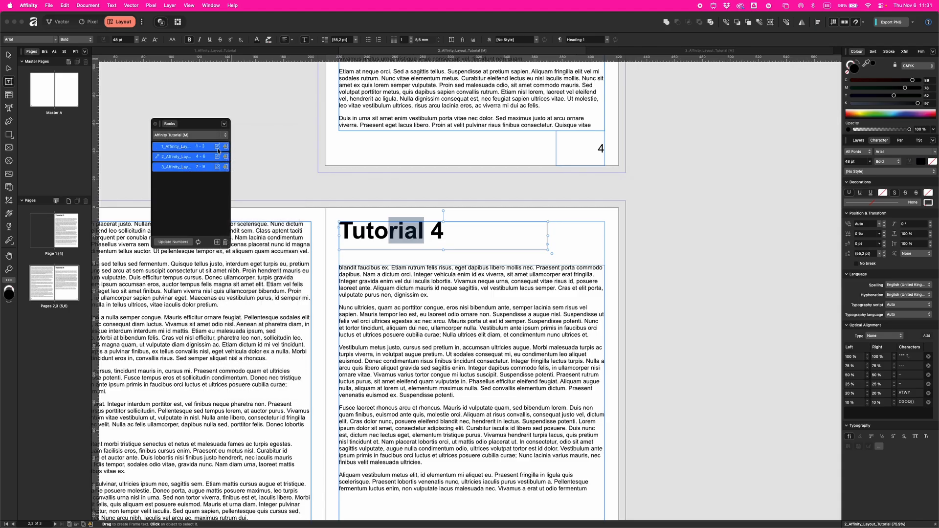
click(224, 124)
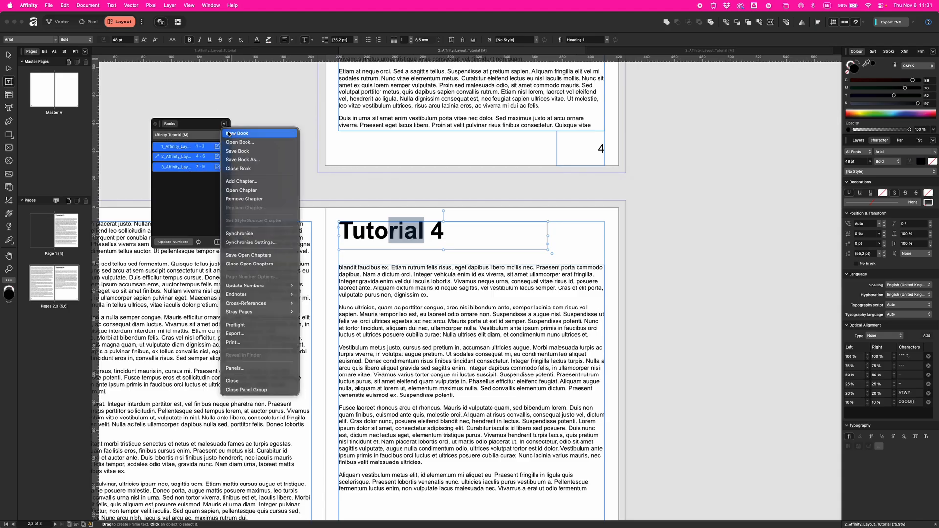
click(252, 237)
click(176, 187)
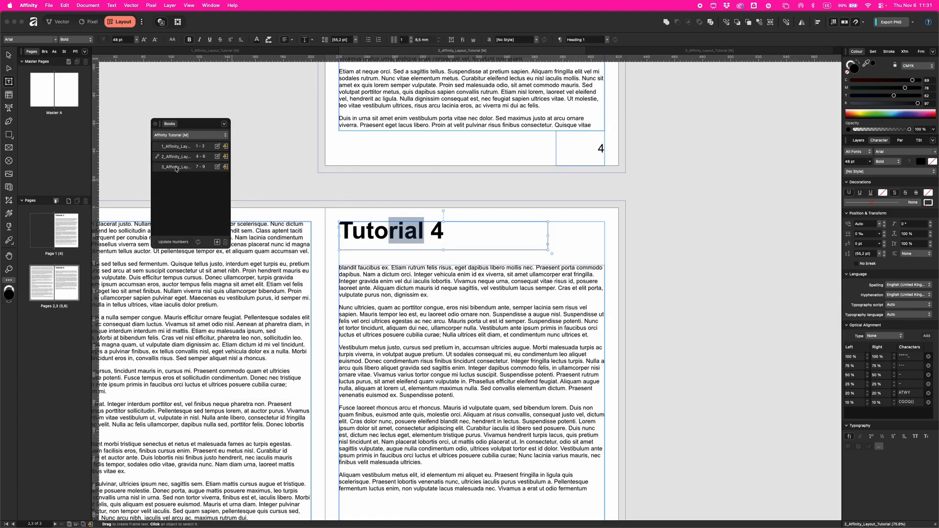
- Check the heading formatting in the 3_Affinity_Layout_Tutorial and 1_Affinity_Layout_Tutorial chapters
click(174, 167)
double_click(176, 167)
drag(369, 126, 433, 126)
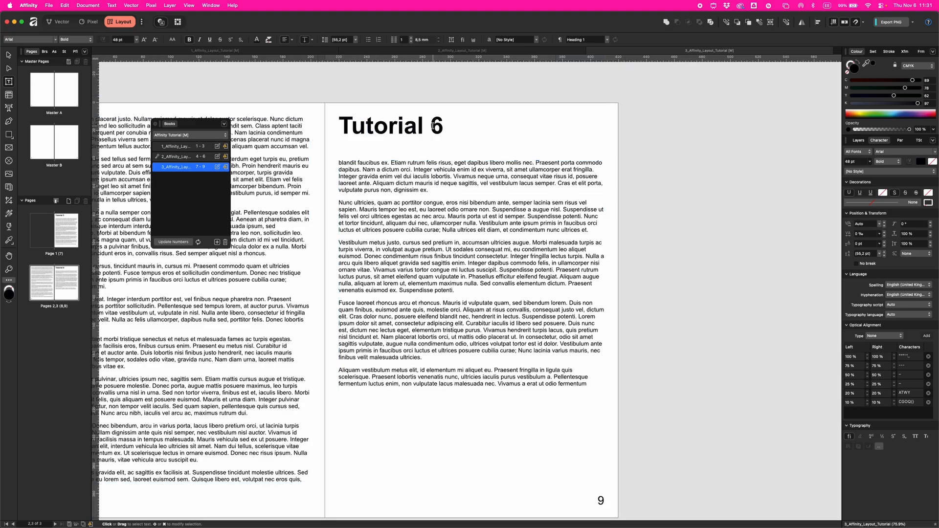
double_click(177, 146)
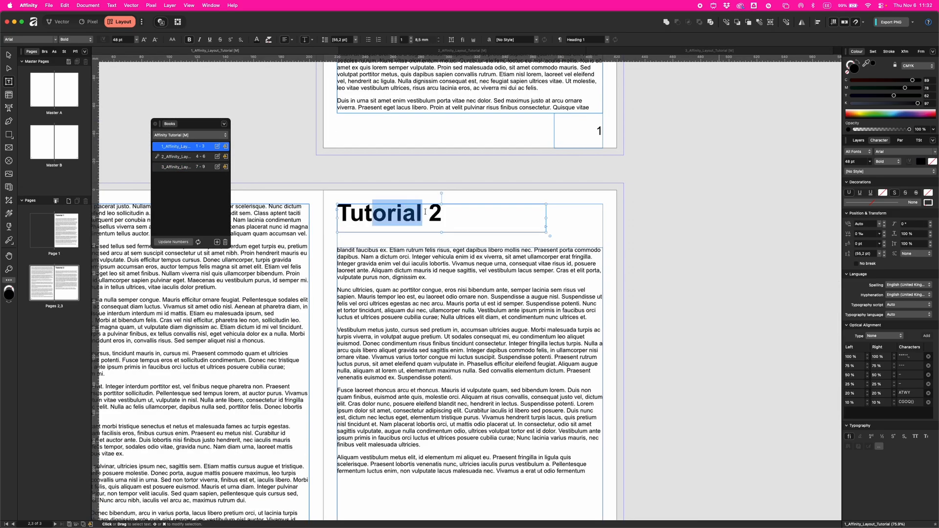
- Review which items the book's synchronise settings include
click(224, 125)
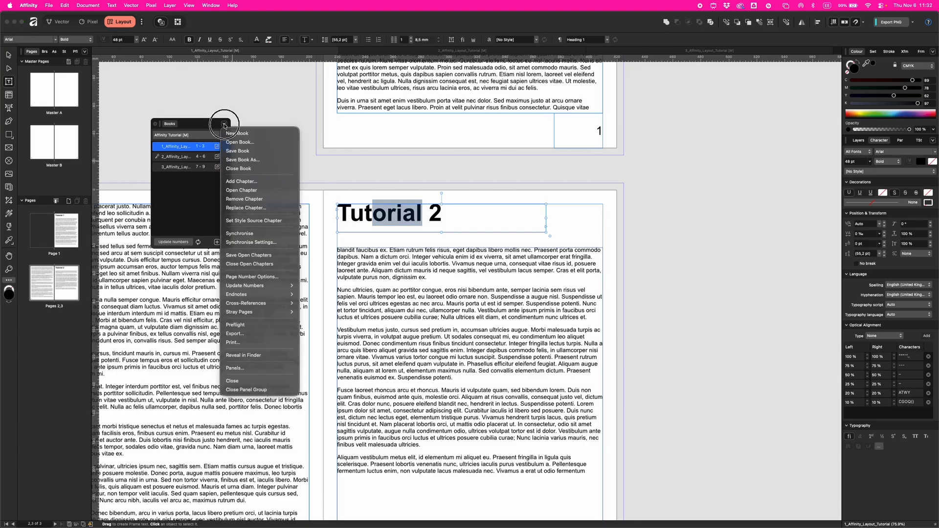
click(247, 243)
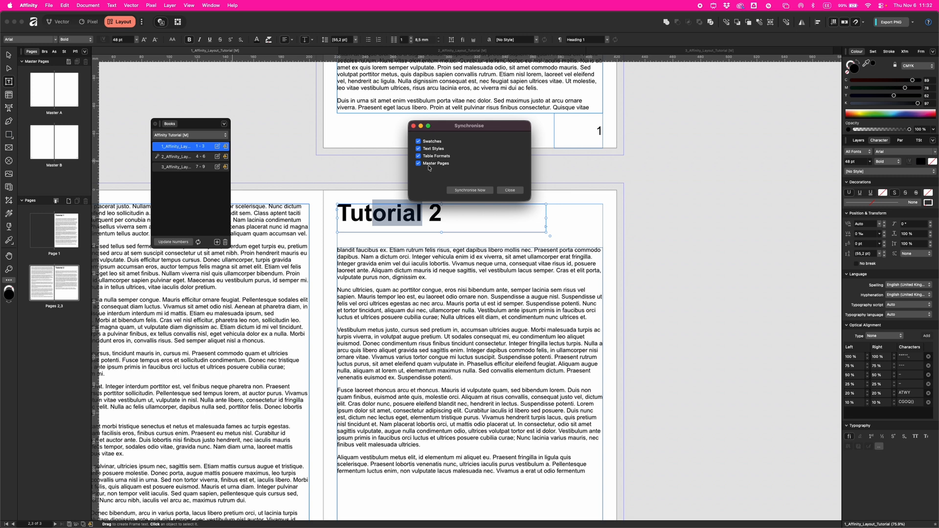
click(508, 190)
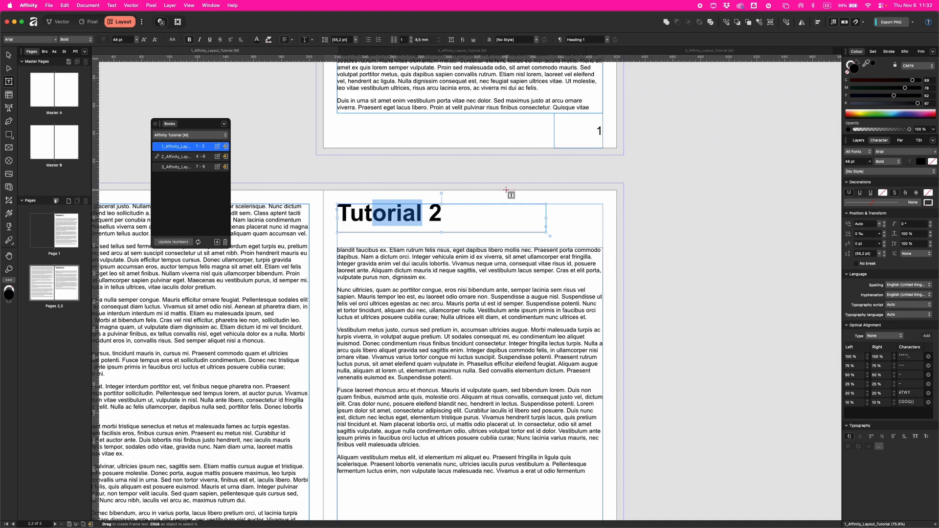
- Open the 1_Affinity_Layout_Tutorial chapter and add two Master A pages before page 1
double_click(179, 147)
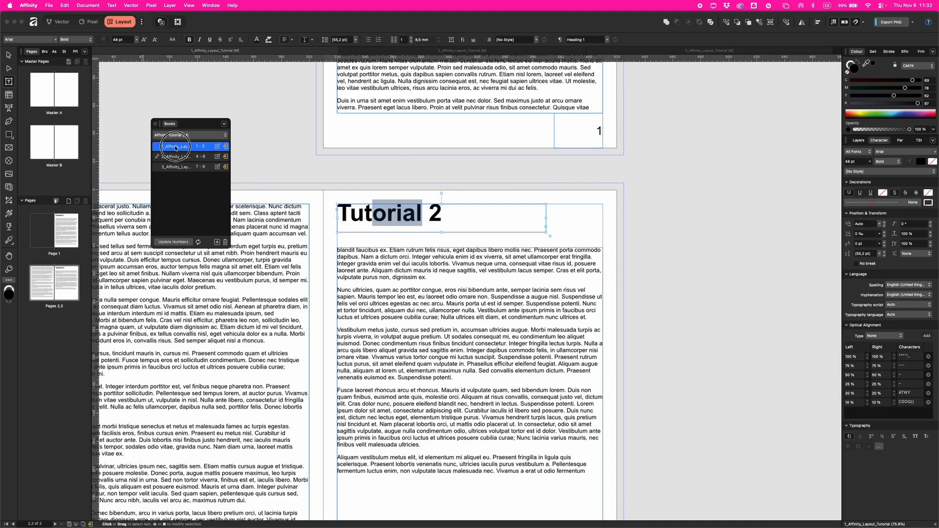
scroll(384, 207, up, 5)
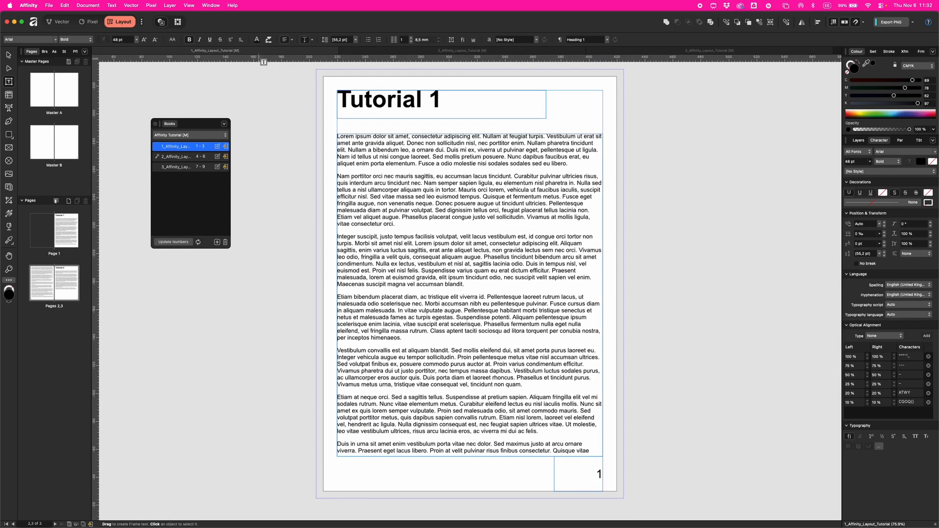
click(69, 202)
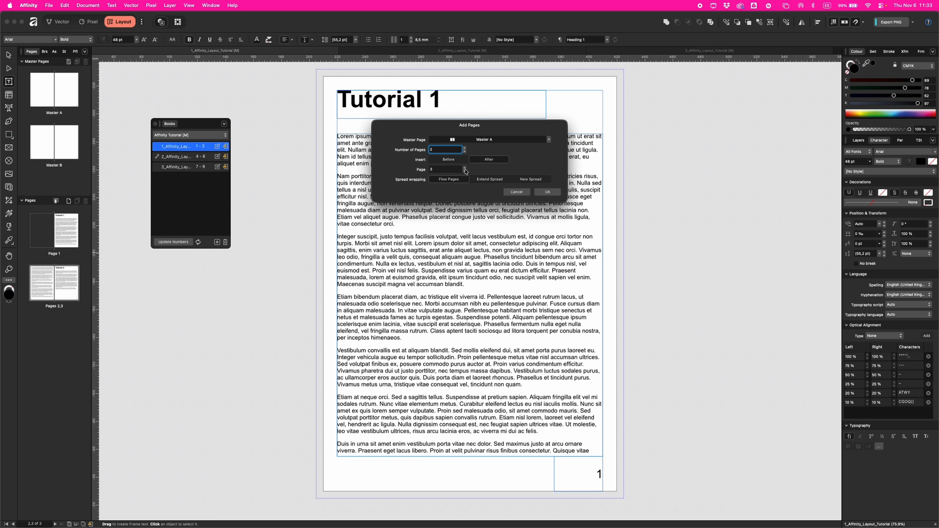
click(452, 161)
click(549, 192)
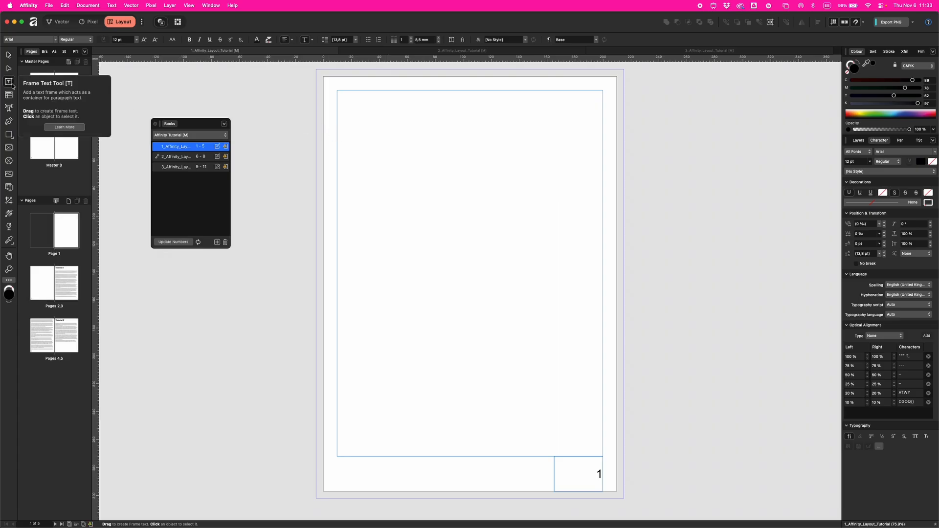
- Draw a text frame across the upper three quarters of page 1's margin area and insert a table of contents in it
drag(337, 90, 603, 371)
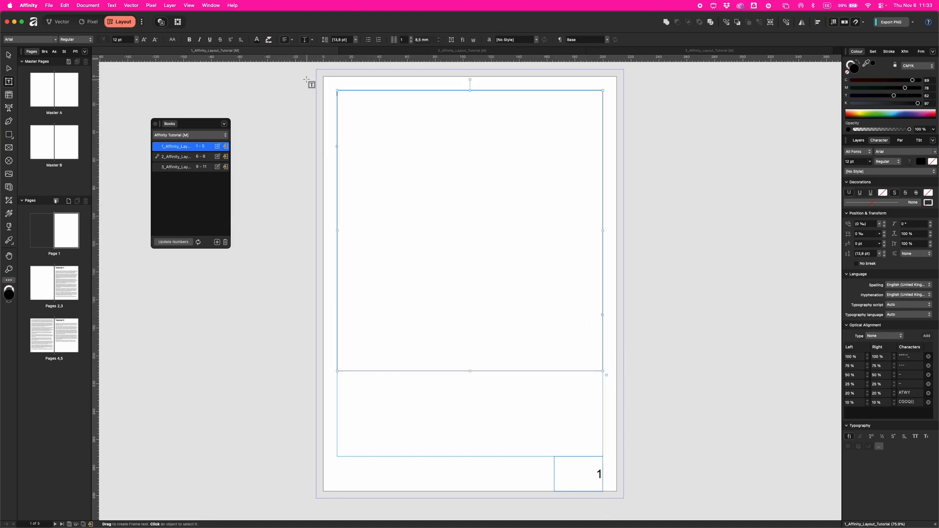
click(116, 6)
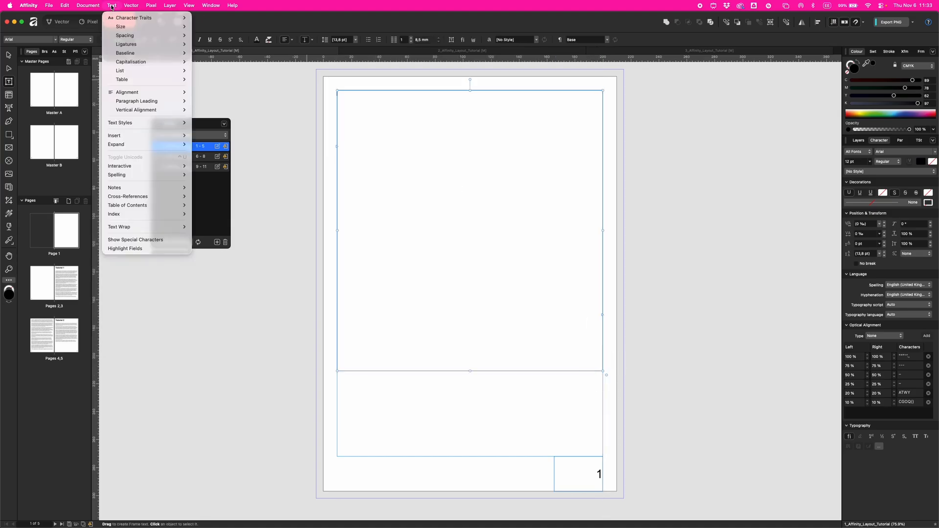
mouse_move(160, 207)
click(203, 206)
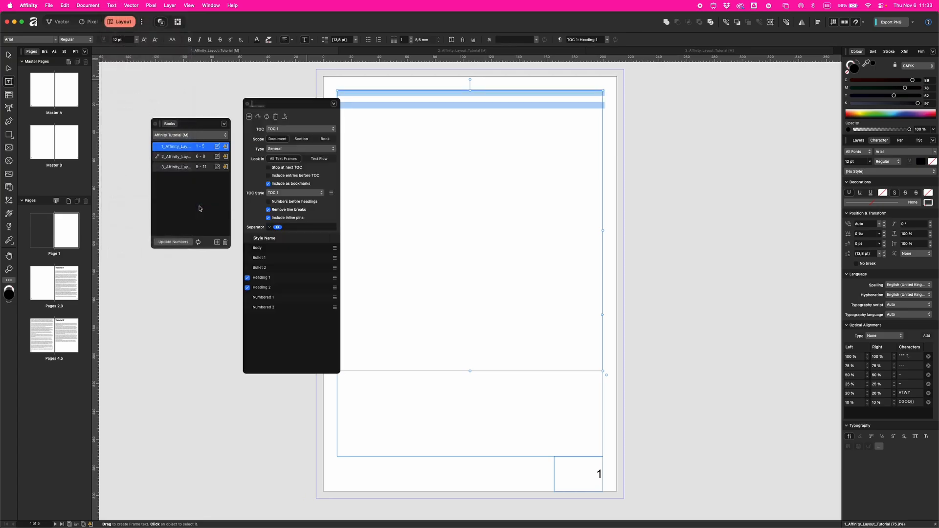
drag(182, 123, 141, 120)
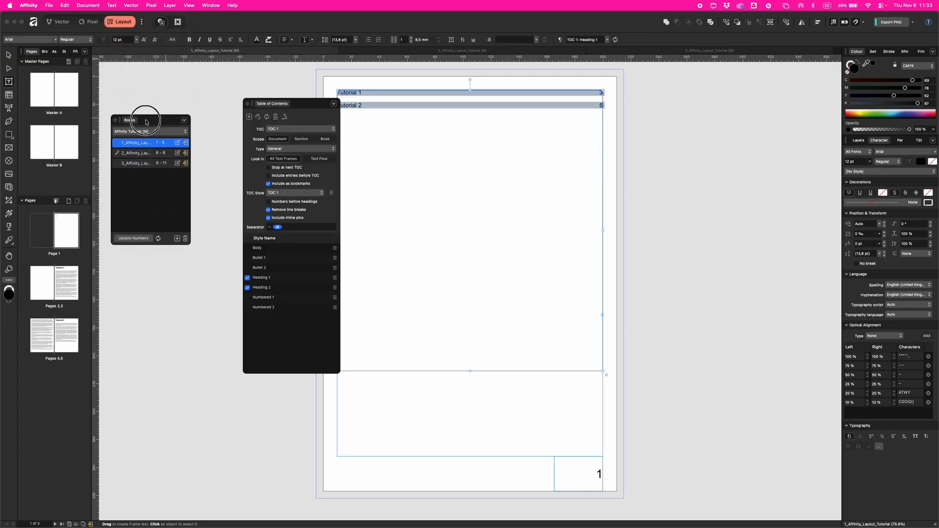
drag(306, 104, 263, 98)
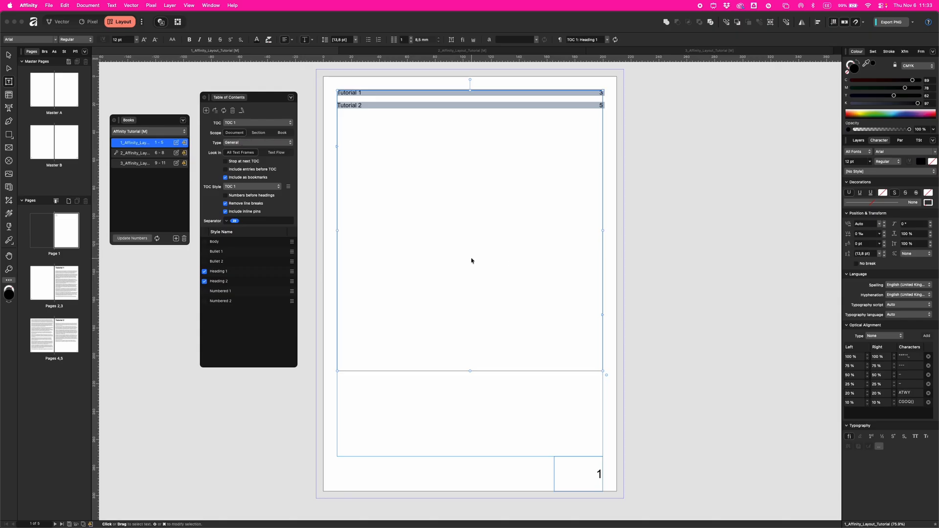
- Set the table of contents scope to Book and update it to list the headings of all chapters
scroll(472, 261, down, 5)
scroll(471, 260, left, 3)
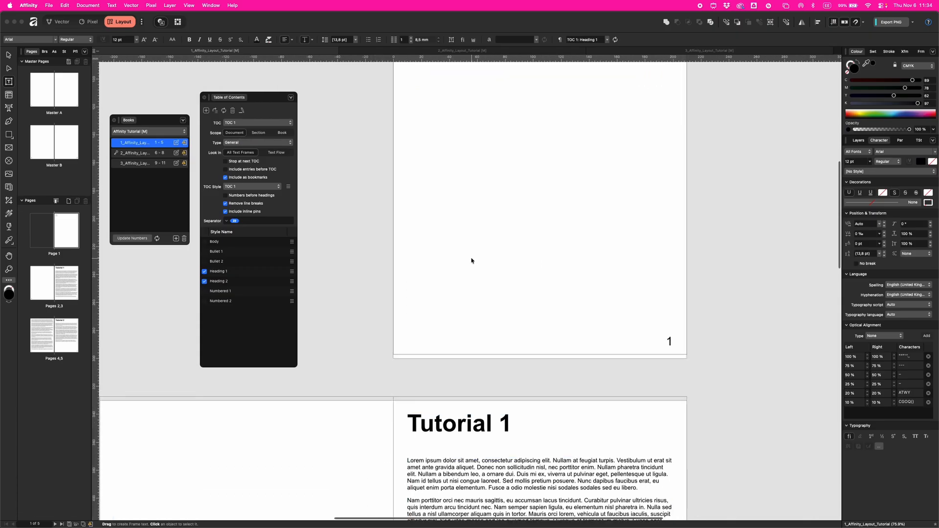
scroll(472, 260, down, 5)
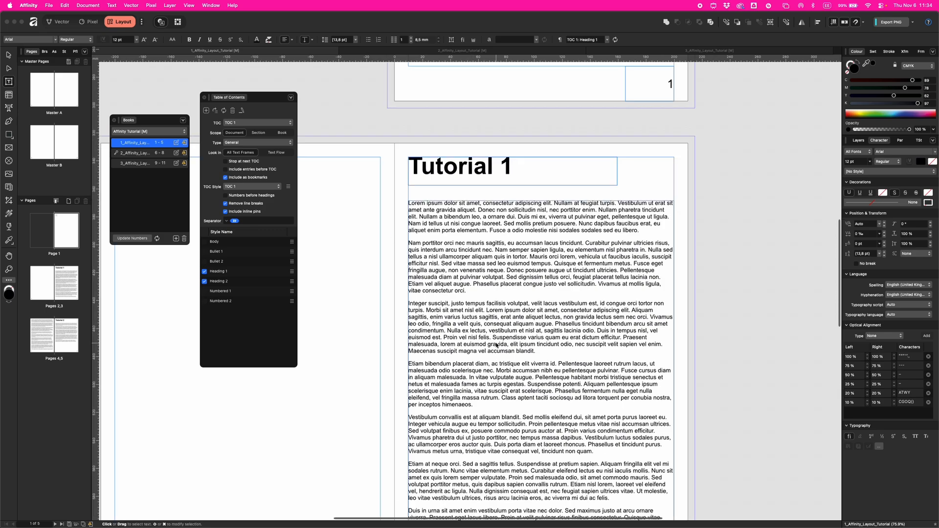
scroll(497, 269, up, 10)
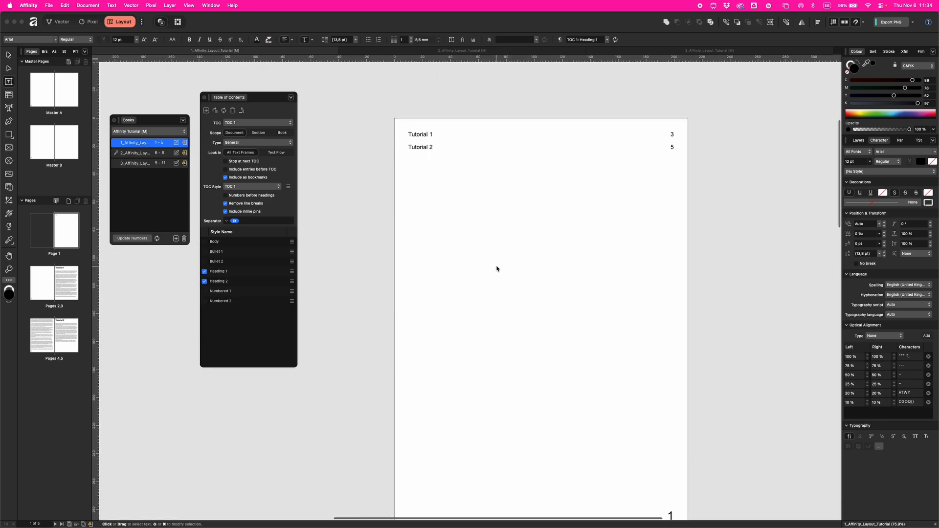
click(426, 224)
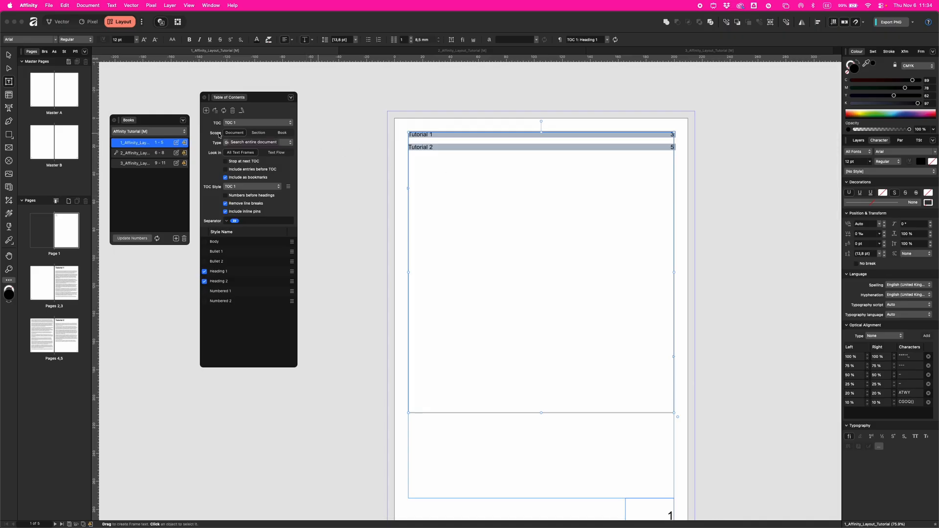
click(283, 134)
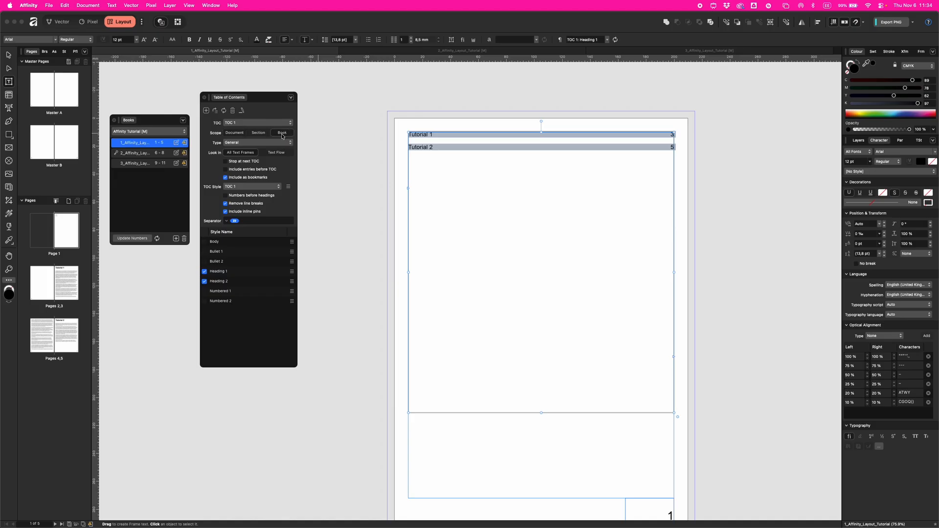
click(224, 112)
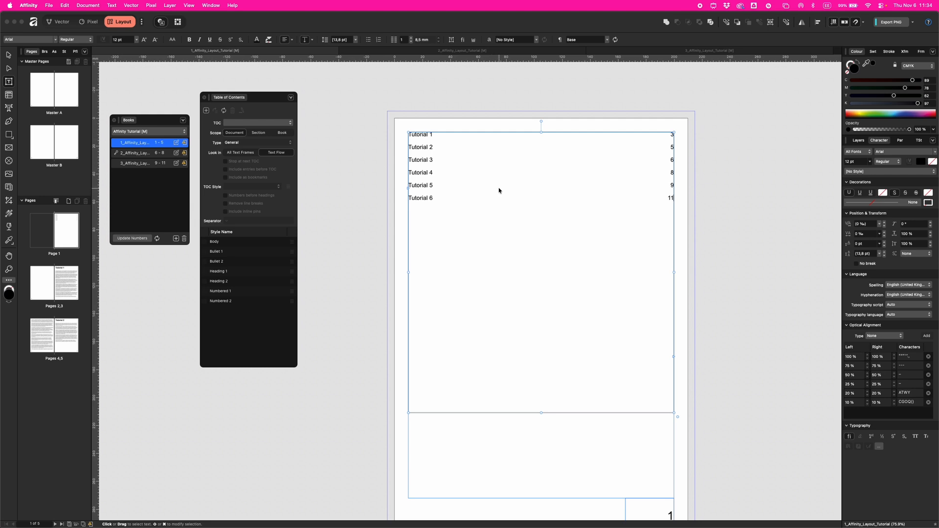
- Open the 3_Affinity_Layout_Tutorial chapter and check its Tutorial 5 and Tutorial 6 page numbers against the table of contents
scroll(538, 230, up, 1)
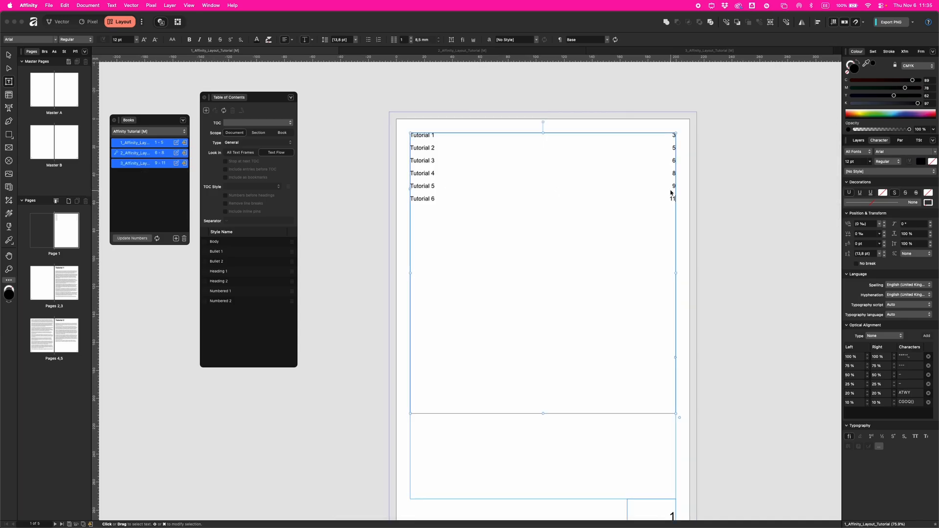
click(146, 173)
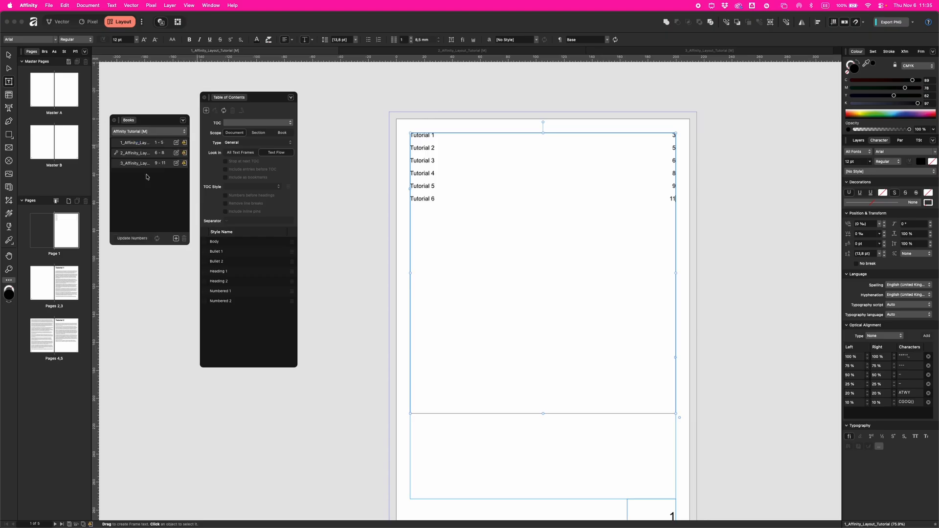
double_click(142, 165)
scroll(469, 289, down, 5)
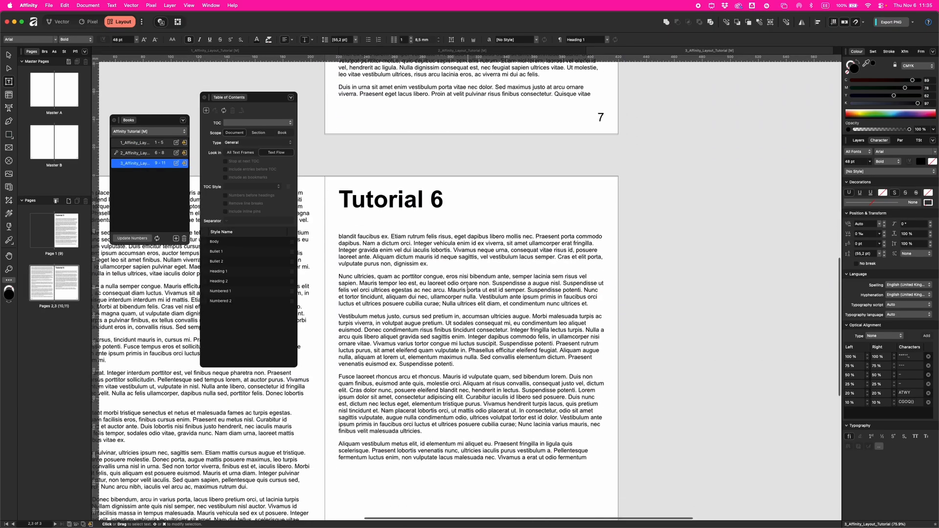
scroll(456, 136, up, 7)
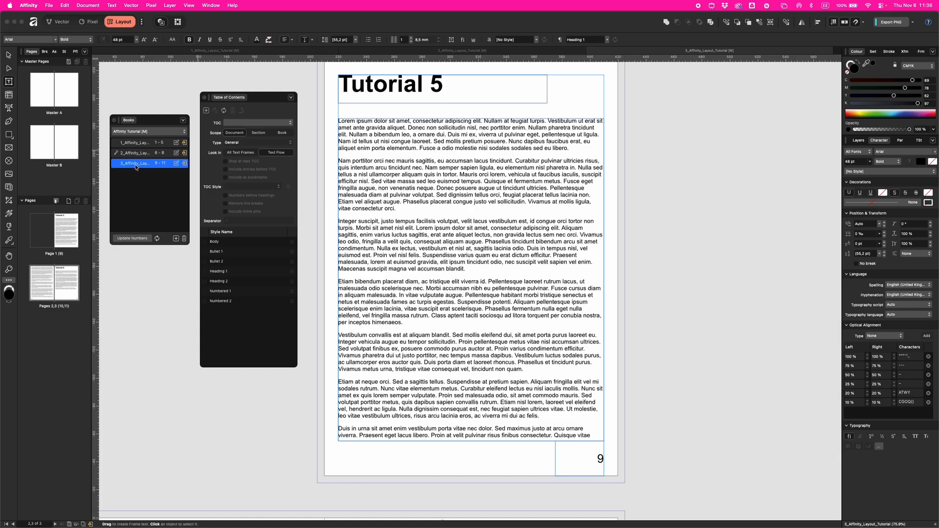
- Move 3_Affinity_Layout_Tutorial to second place in the book, update the page numbers and check them in 2_Affinity_Layout_Tutorial
drag(135, 166, 133, 153)
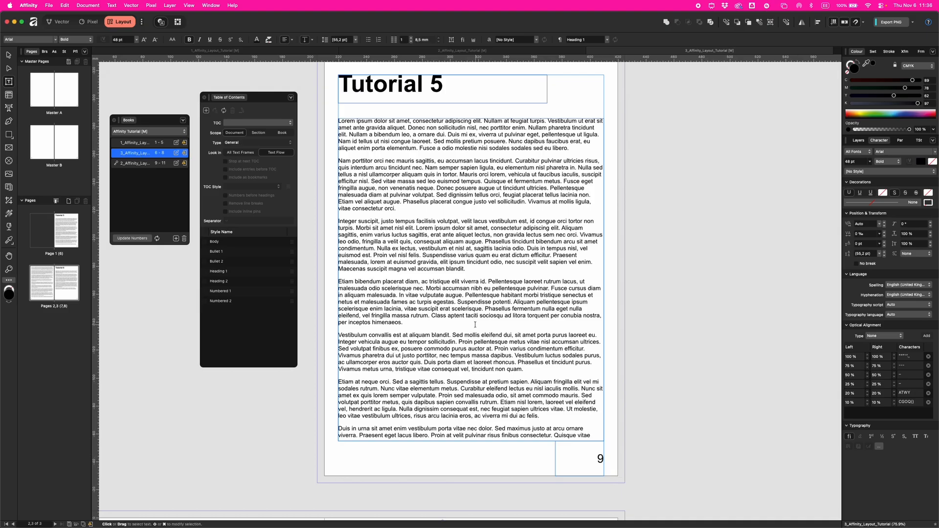
double_click(139, 163)
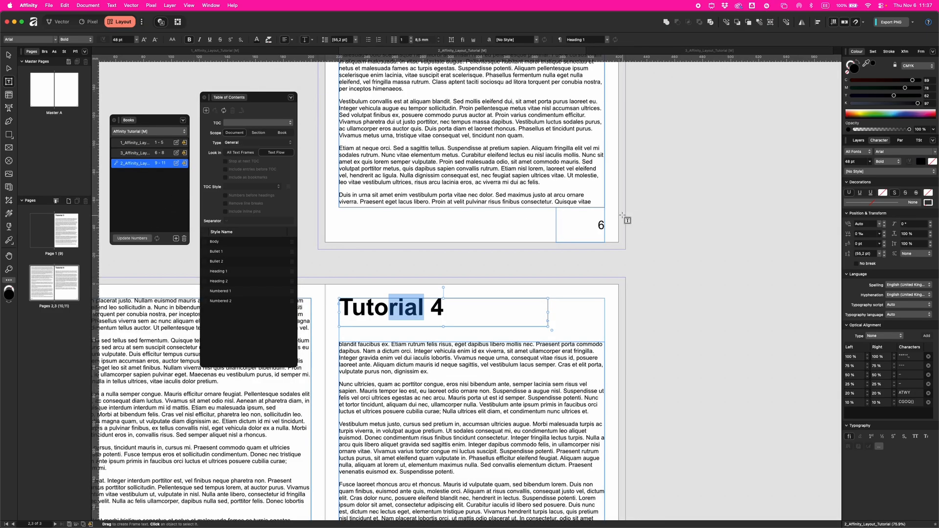
click(129, 238)
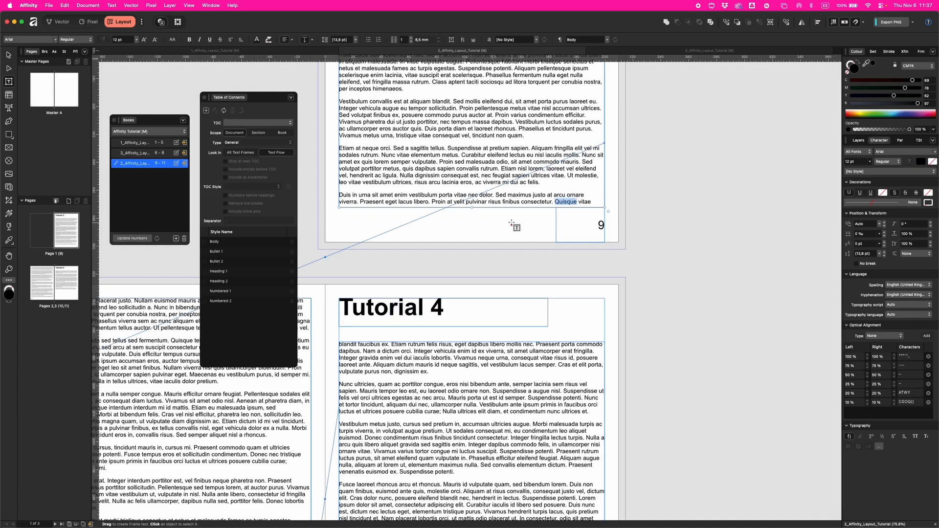
scroll(612, 258, down, 5)
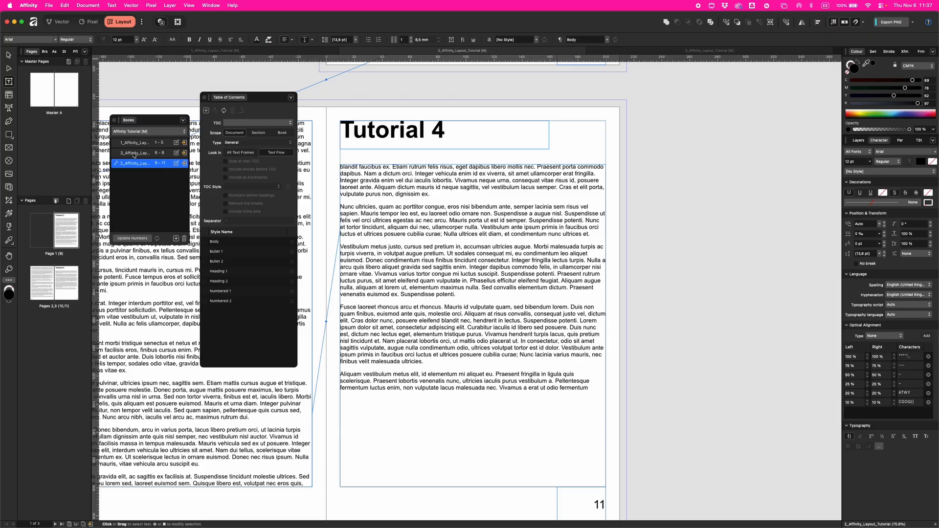
- Move 3_Affinity_Layout_Tutorial back to third place in the book and update the page numbers again
drag(134, 154, 134, 172)
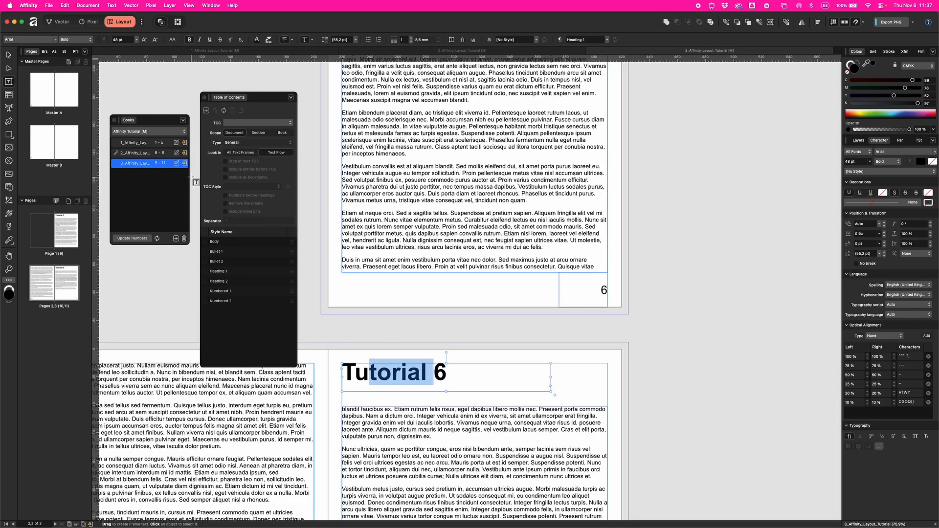
click(131, 239)
click(594, 262)
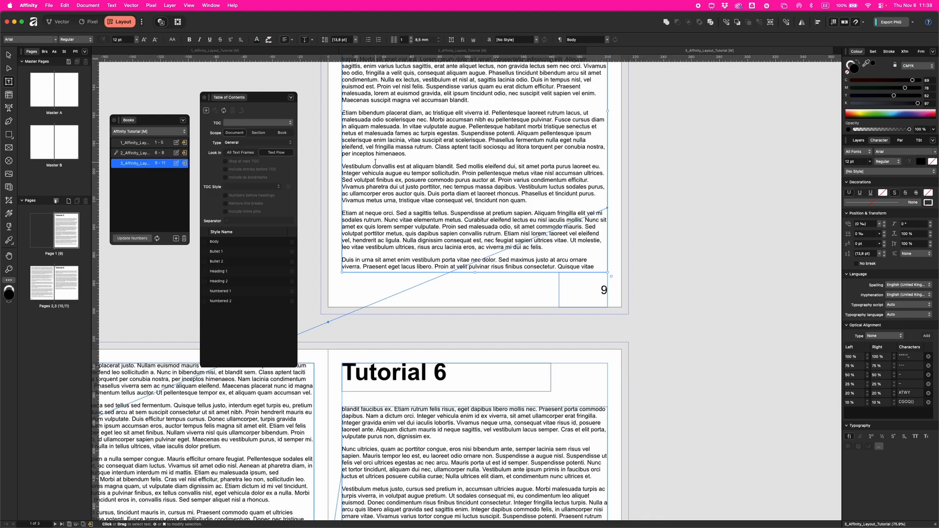
- Set up a PDF export of 3_Affinity_Layout_Tutorial with the Fogra39 300DPI + Bleed preset and the area All Spreads
click(49, 6)
mouse_move(91, 209)
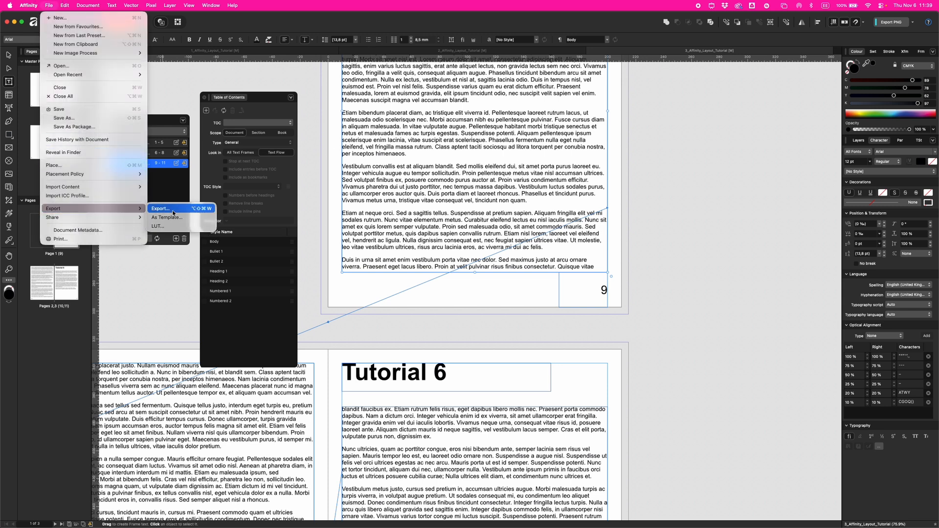
click(167, 209)
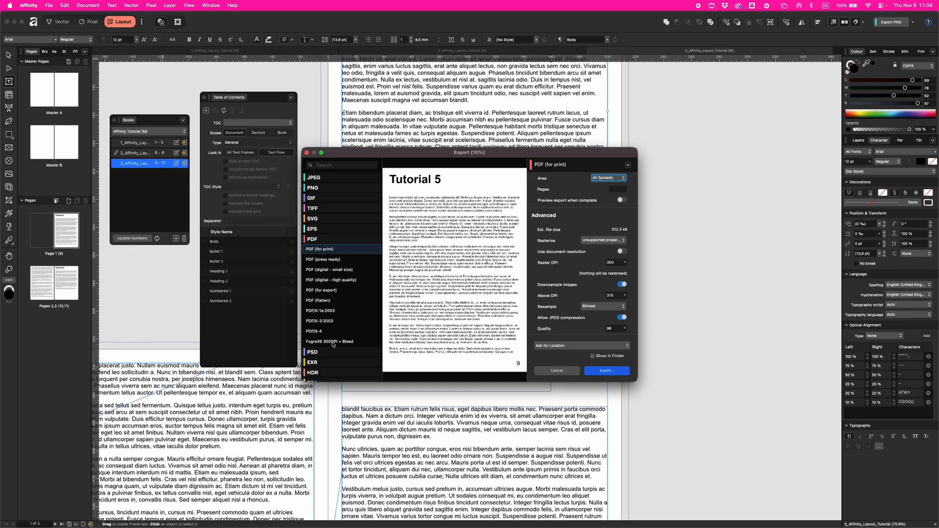
click(331, 342)
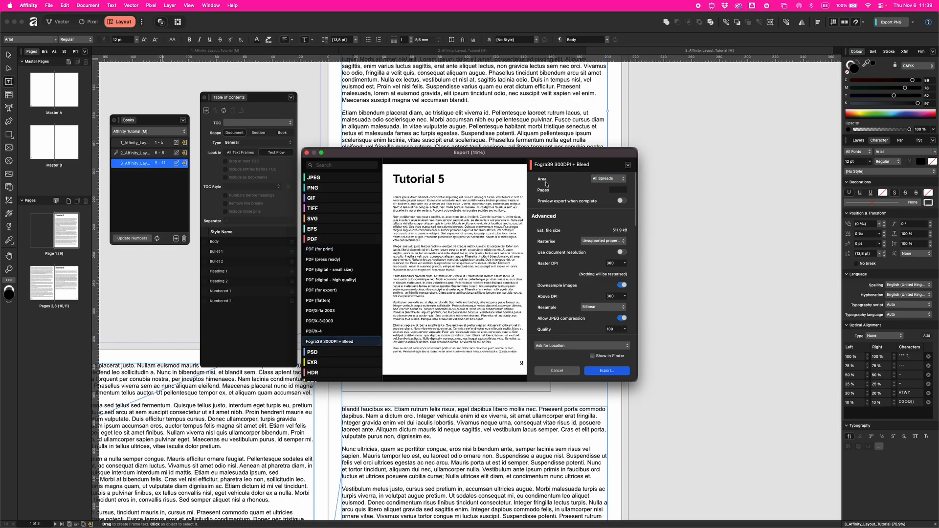
click(606, 179)
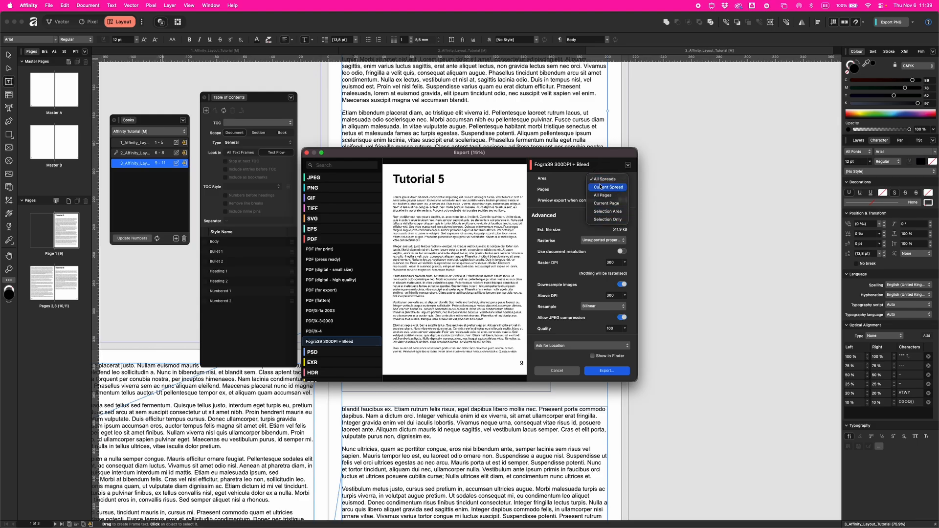
click(567, 180)
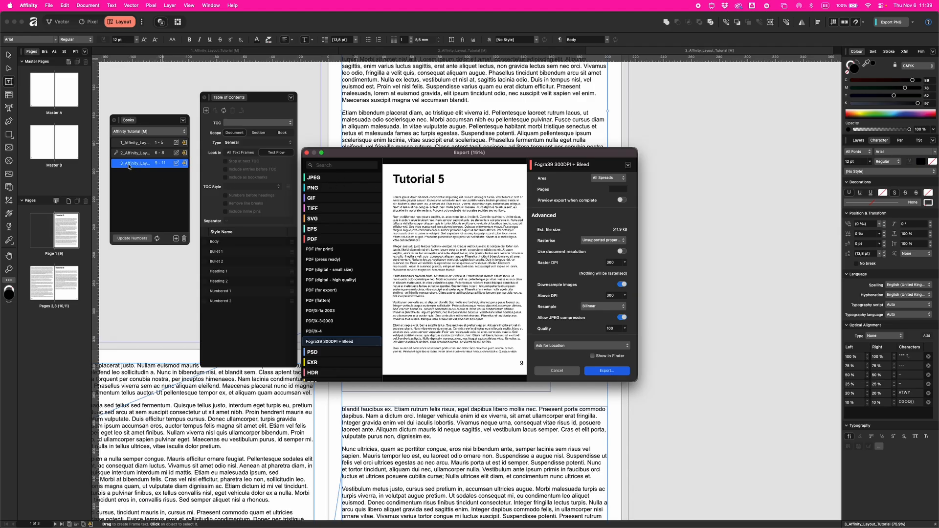
- Export the chapter's PDF to the Desktop under the file name tutorial 3
click(606, 370)
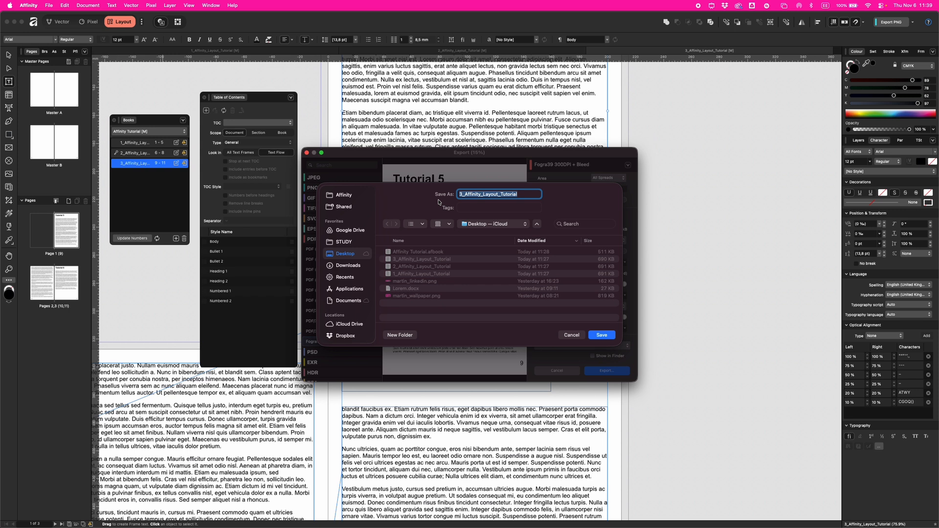
text(Export 1)
key(Return)
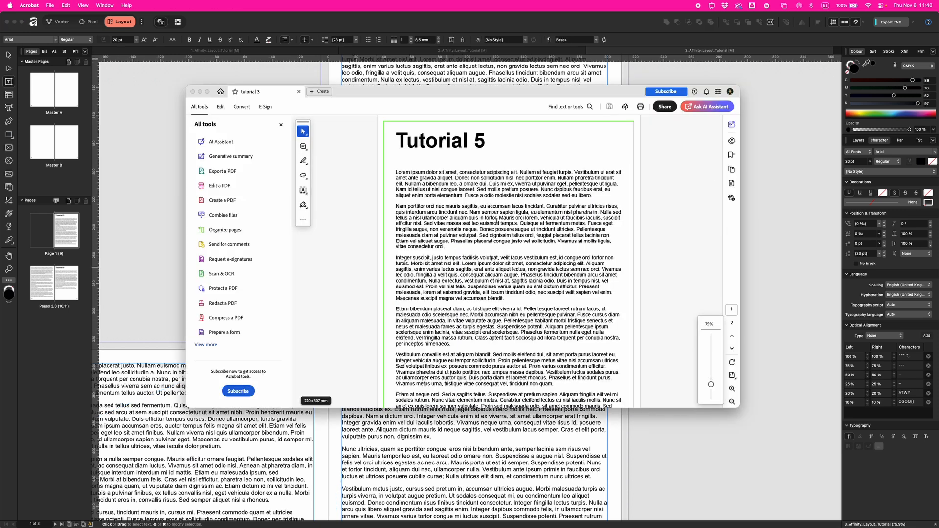
- Check the pages and page numbers in the exported tutorial 3 PDF and switch back to Affinity
scroll(496, 221, down, 10)
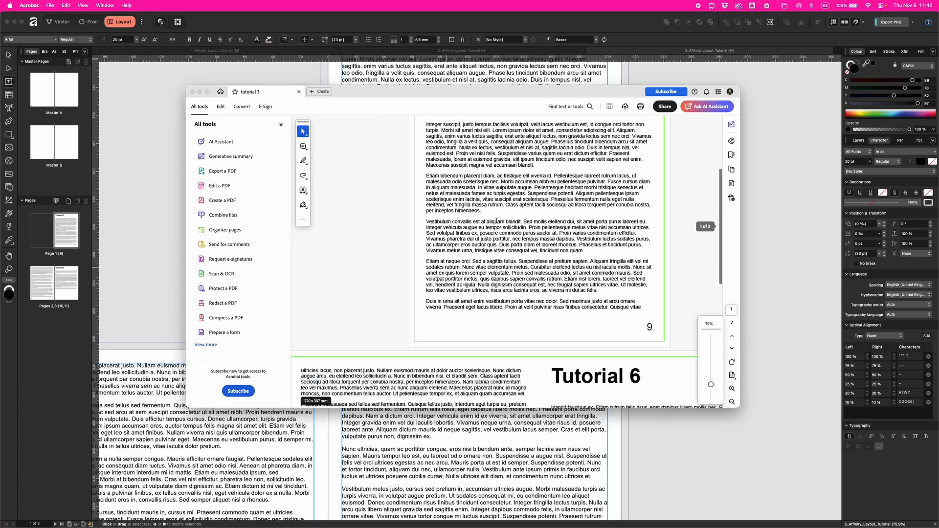
scroll(497, 222, down, 5)
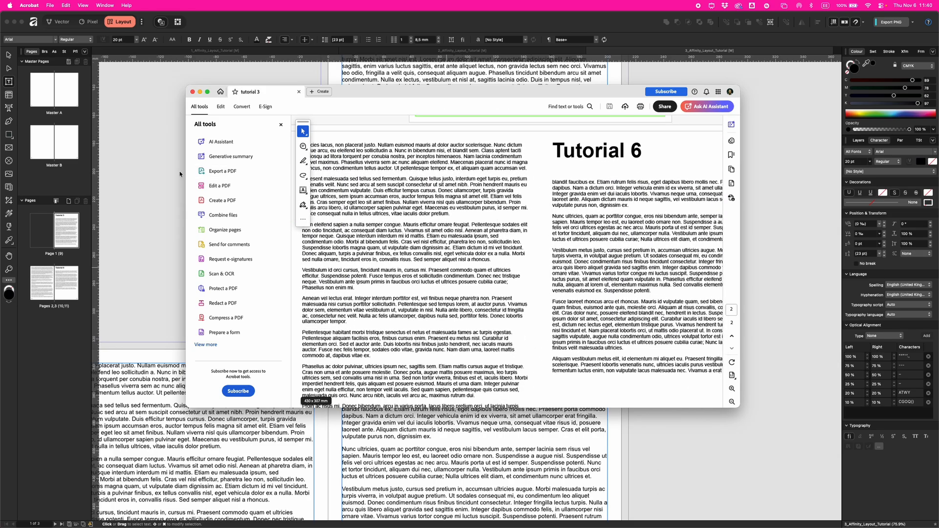
click(144, 238)
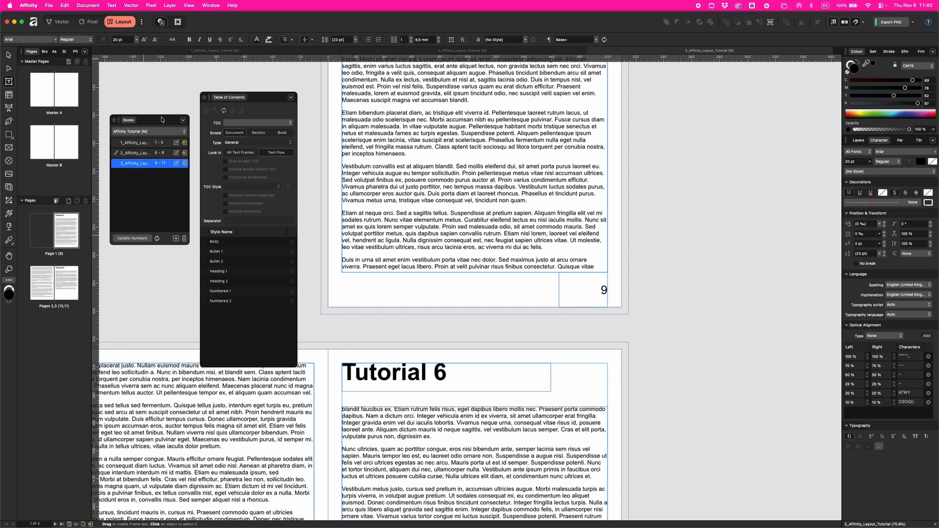
- Set up a PDF export of the whole book with the Fogra39 300DPI + Bleed preset and the area All Chapters
click(182, 120)
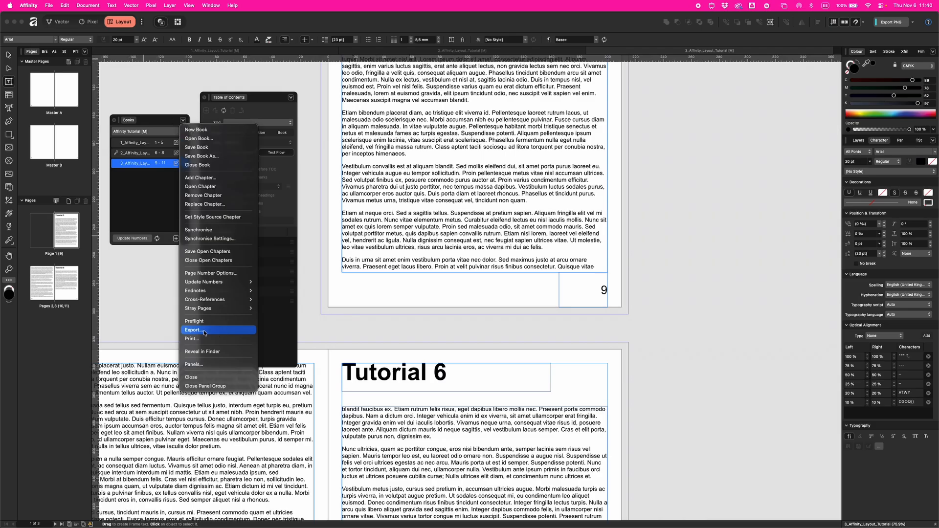
click(204, 330)
click(336, 353)
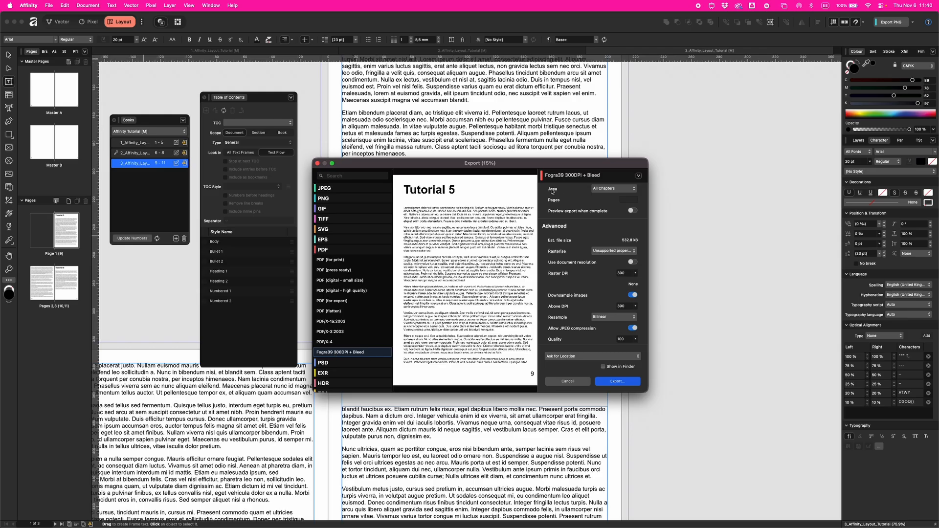
click(617, 190)
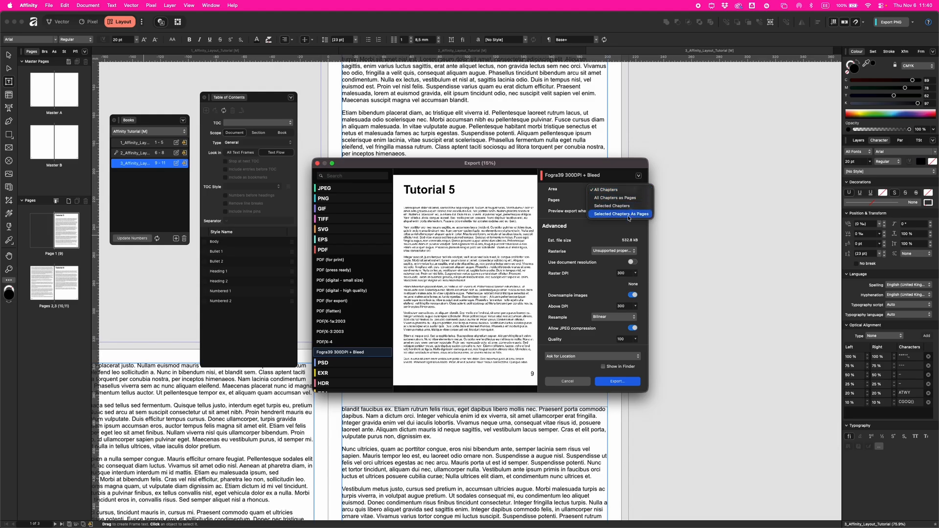
click(615, 191)
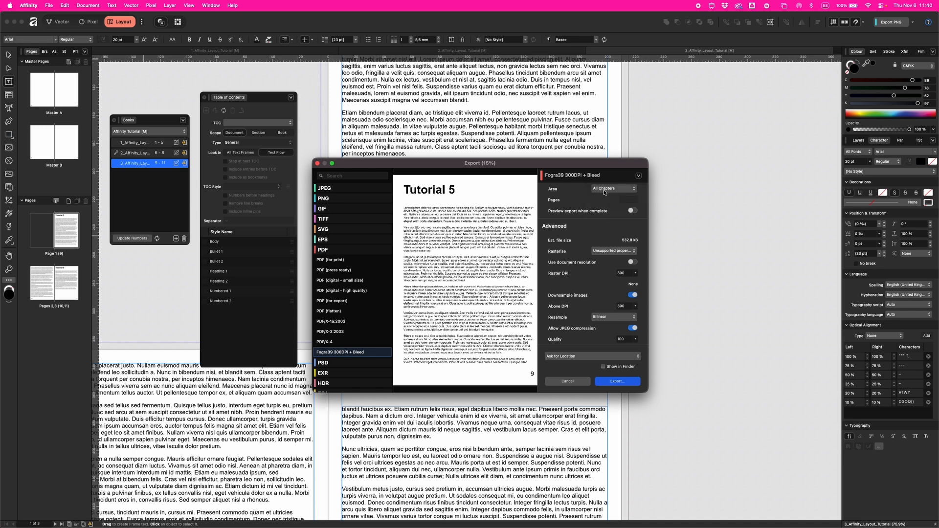
- Export the book's PDF to the Desktop under the file name Export 2
click(618, 382)
text(Exp)
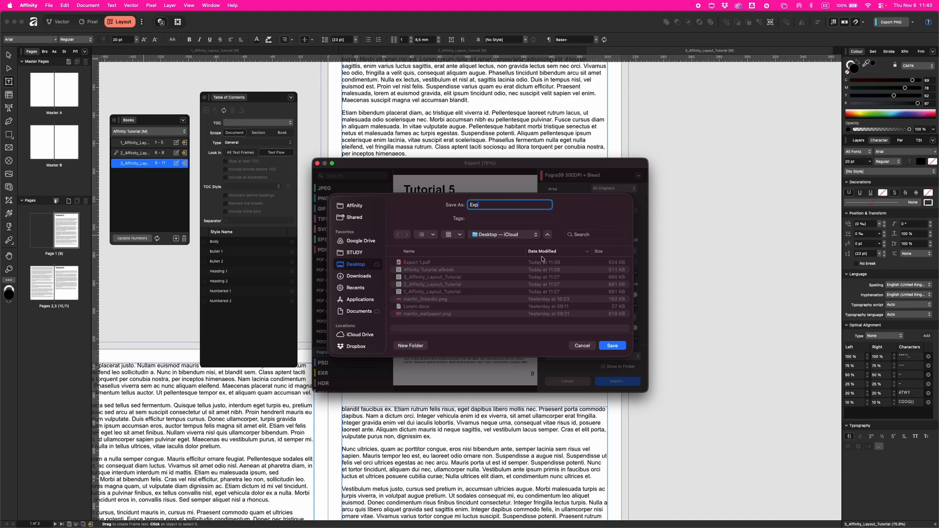
text(ort 2)
key(Return)
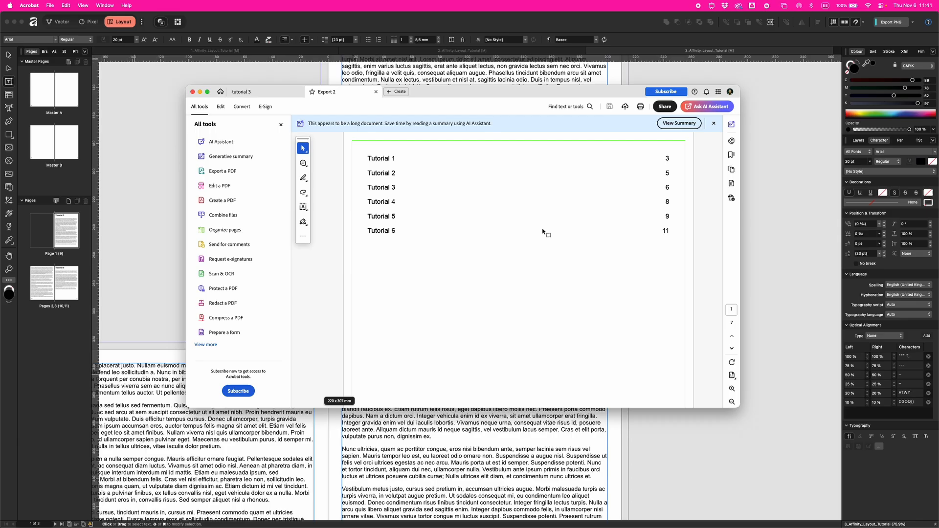
- Look through the Export 2 PDF in Acrobat, checking the chapter spreads, page numbers and table of contents
scroll(540, 239, down, 8)
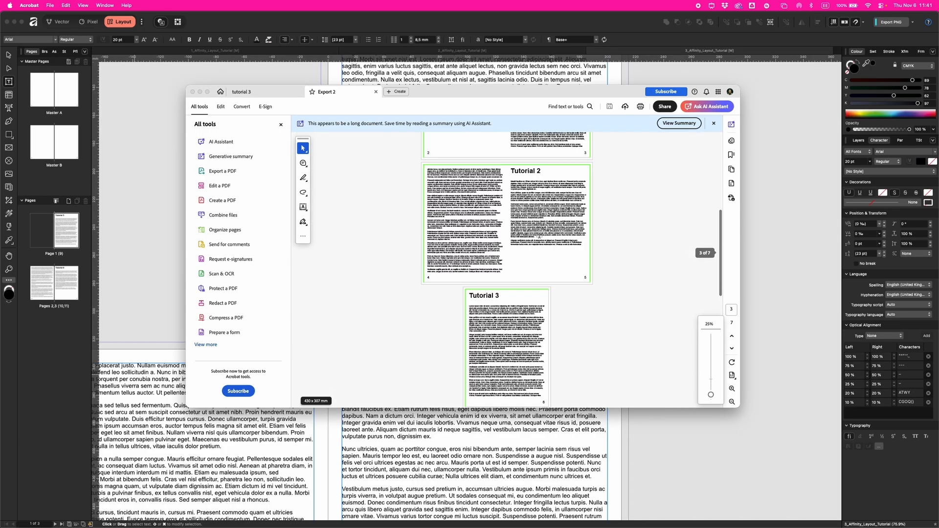
scroll(540, 235, up, 5)
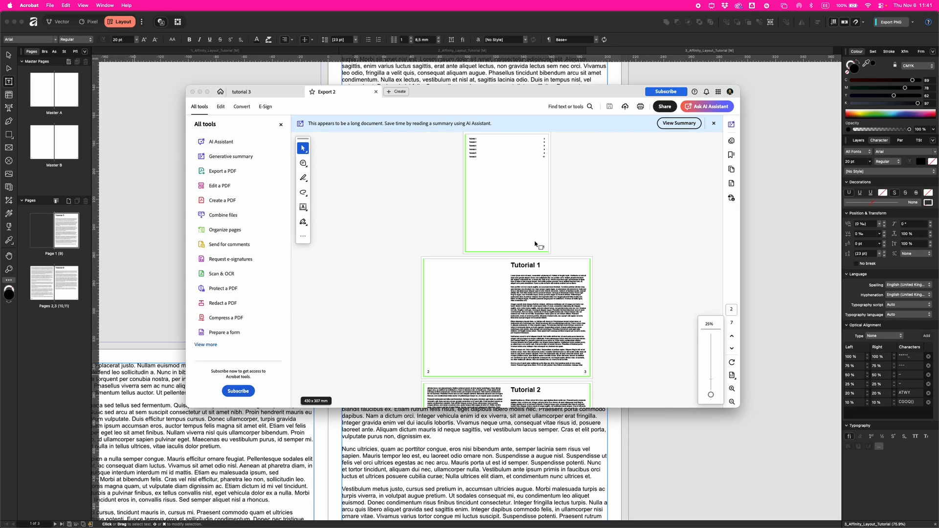
scroll(538, 242, down, 5)
scroll(537, 266, down, 5)
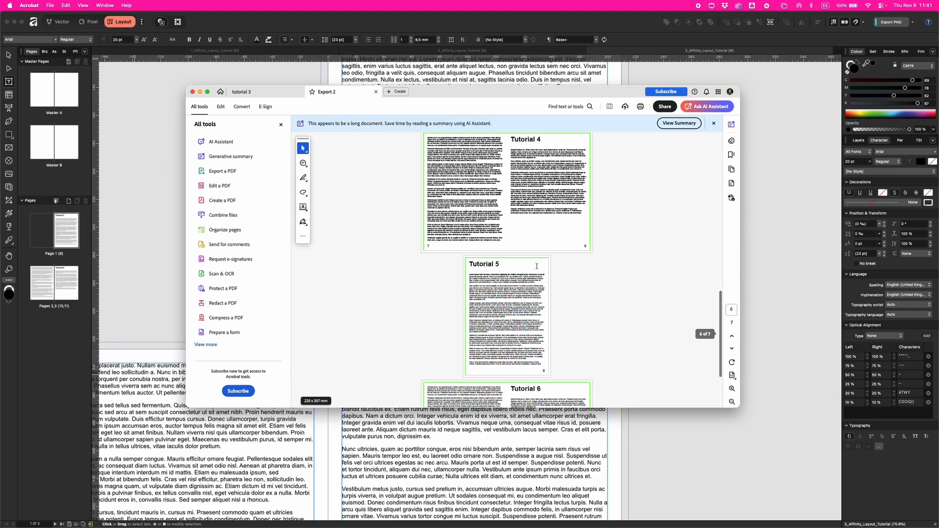
scroll(518, 206, up, 15)
scroll(481, 141, up, 8)
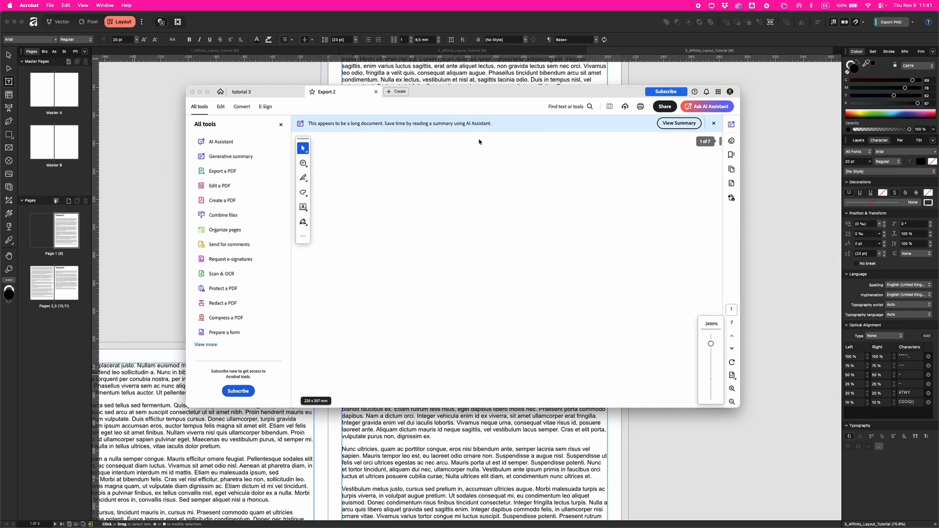
scroll(487, 171, down, 6)
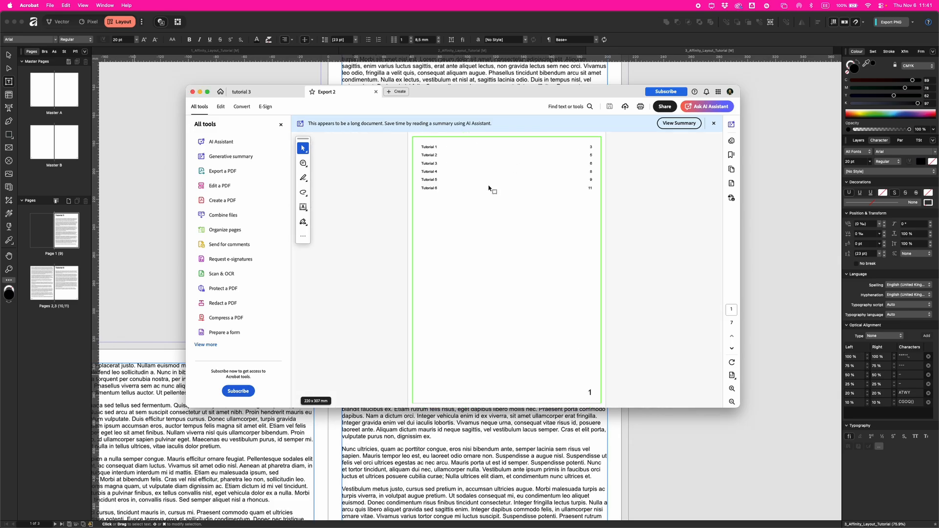